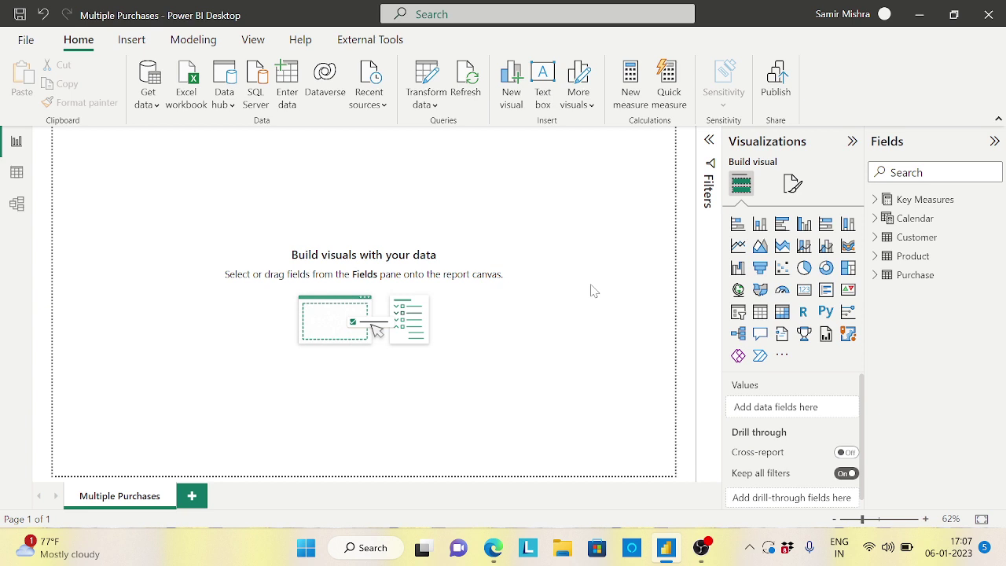
Switch to Model view and zoom into the diagram of the Product, Customer, Calendar and Purchase tables.
click(16, 204)
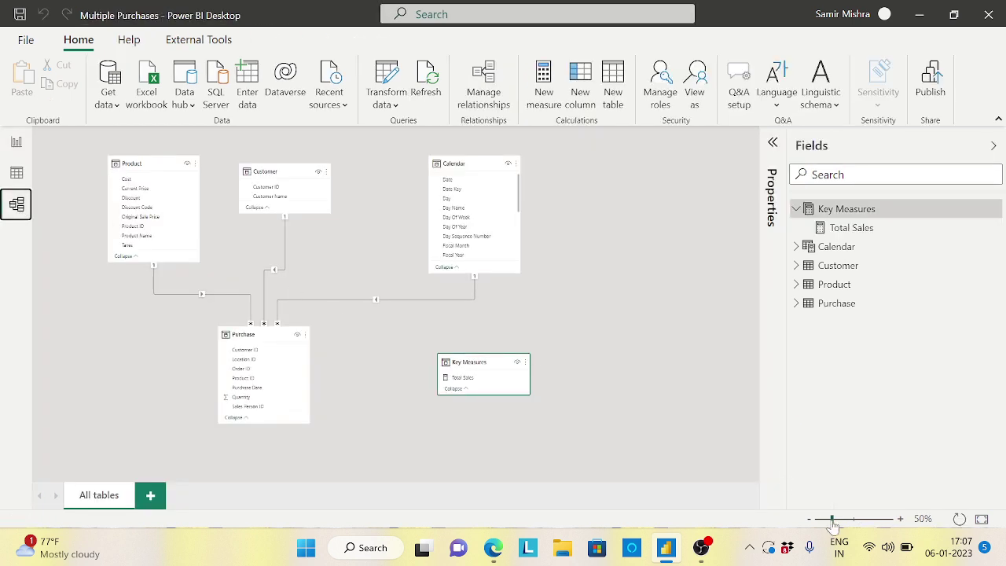
drag(833, 523, 838, 525)
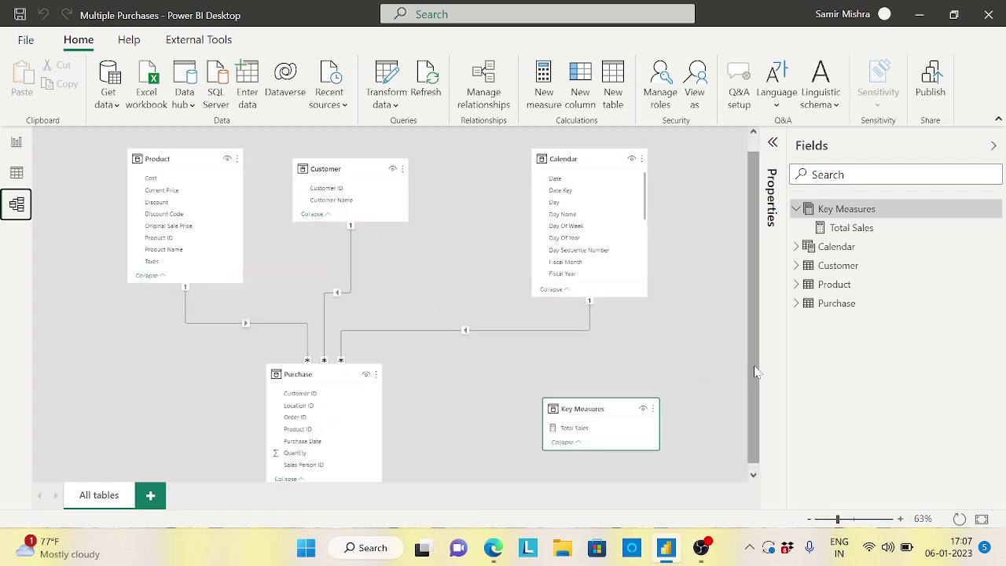
drag(755, 371, 755, 378)
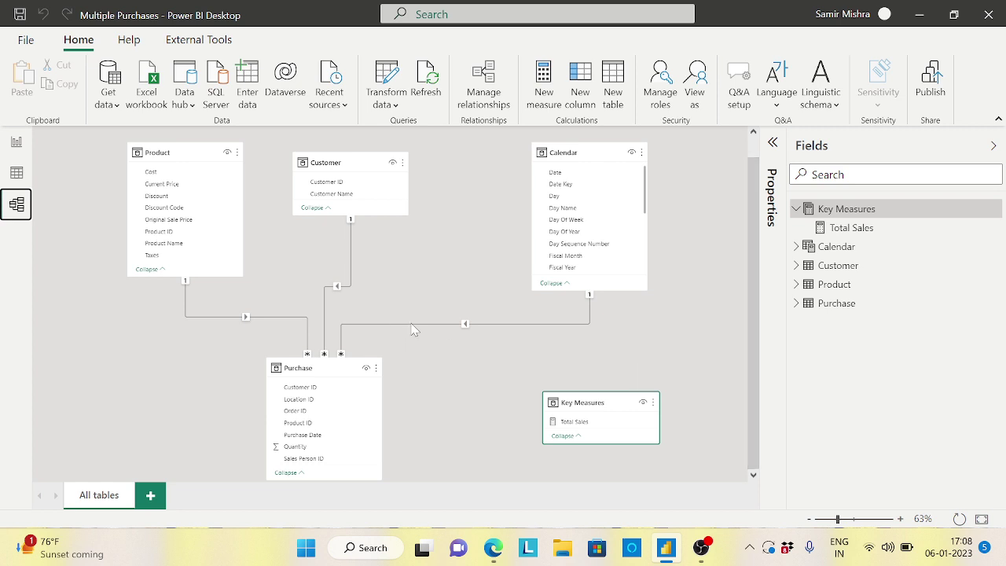
Back on the report page, add an empty table visual near the centre and enlarge it.
click(16, 142)
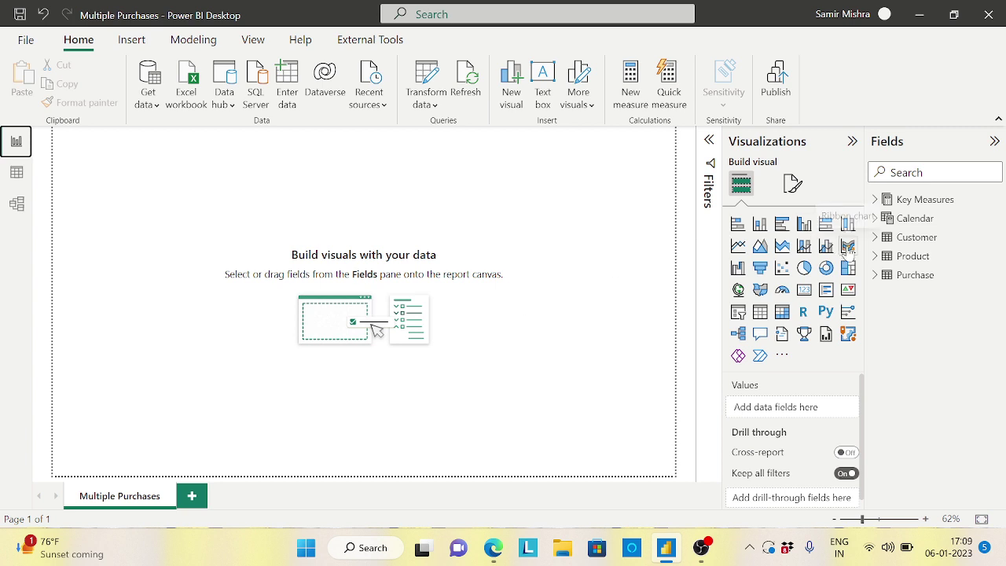
click(760, 315)
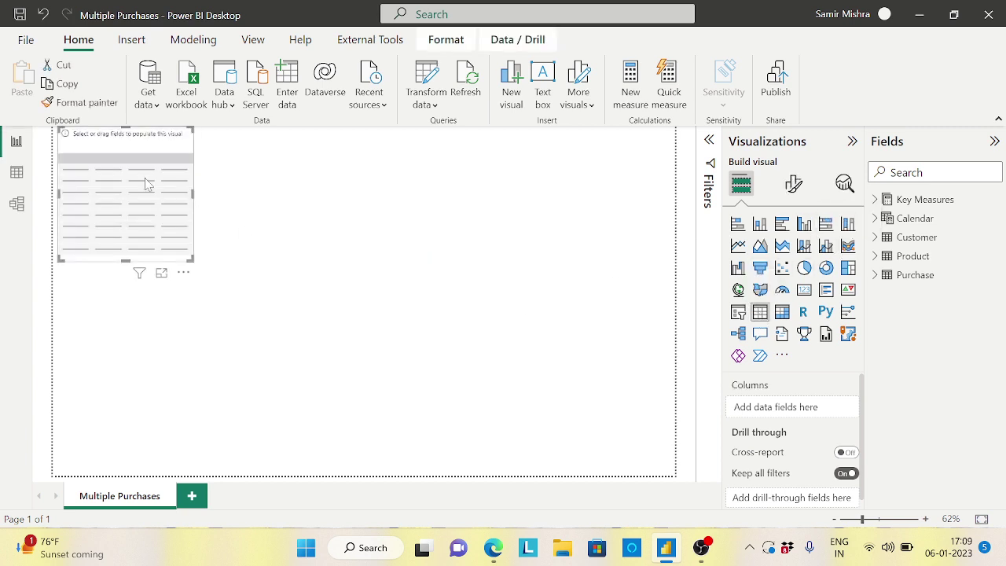
drag(142, 180, 258, 223)
drag(303, 298, 555, 442)
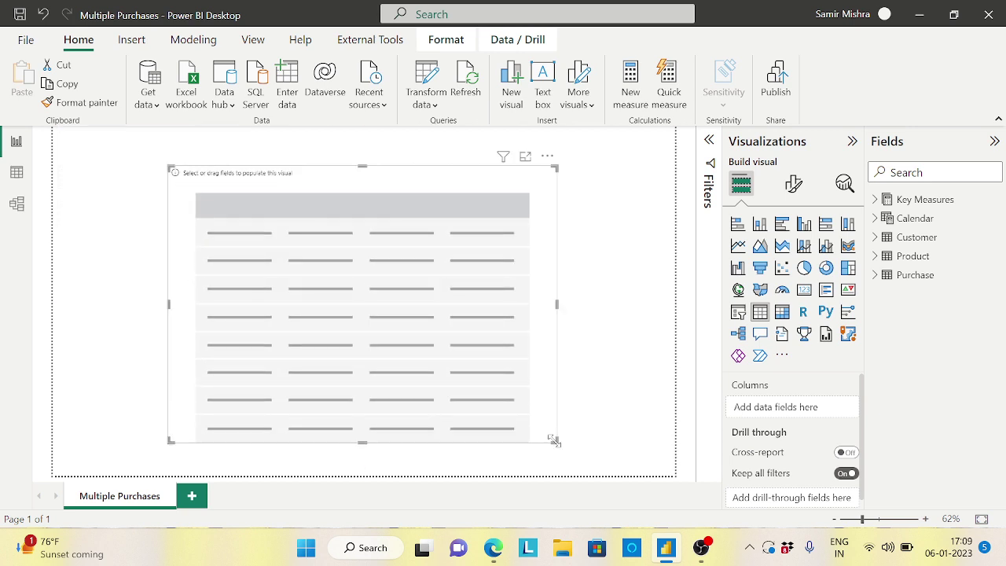
Fill the table with Product[Product Name] and enlarge it to show more product rows.
click(875, 256)
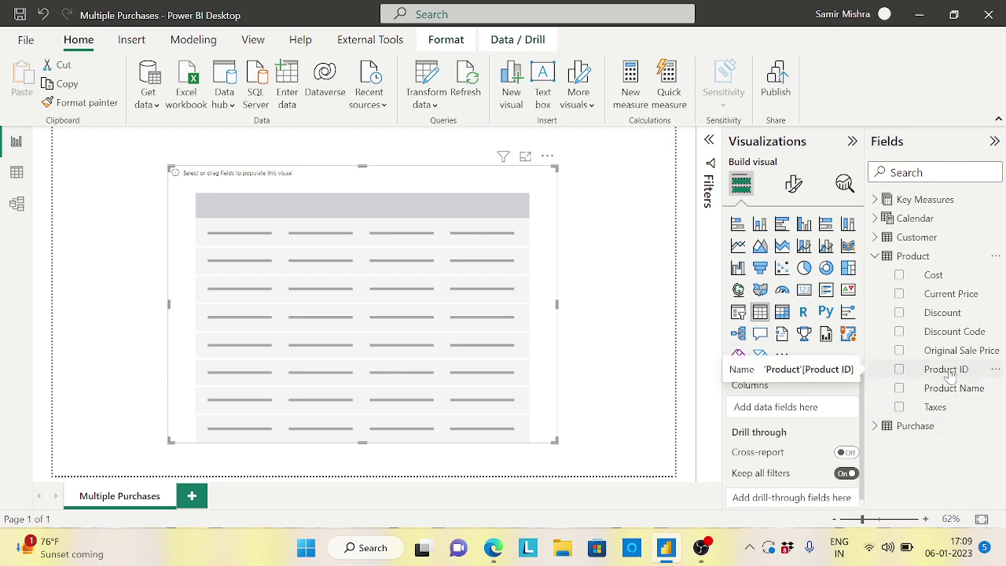
drag(951, 387, 265, 269)
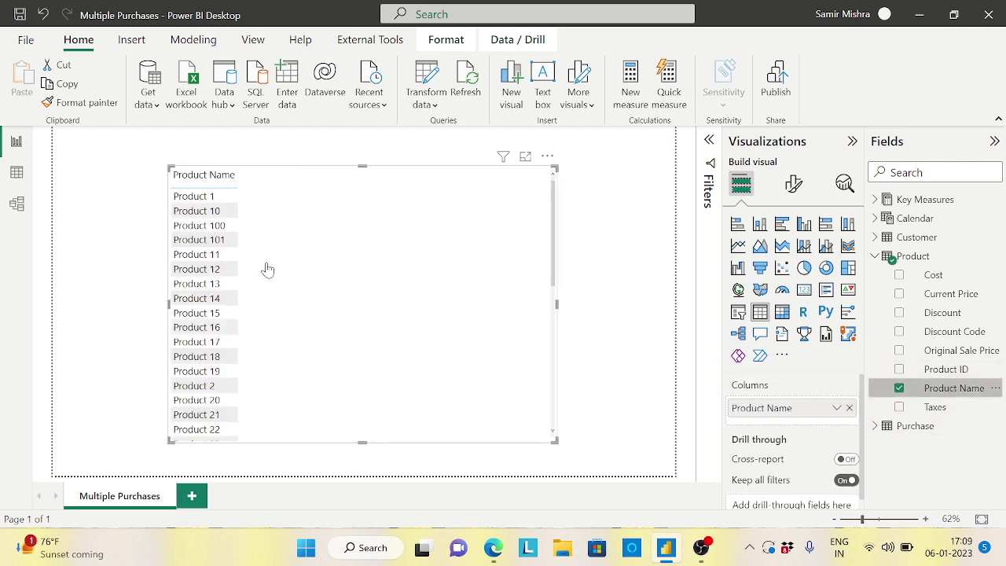
drag(304, 196, 288, 168)
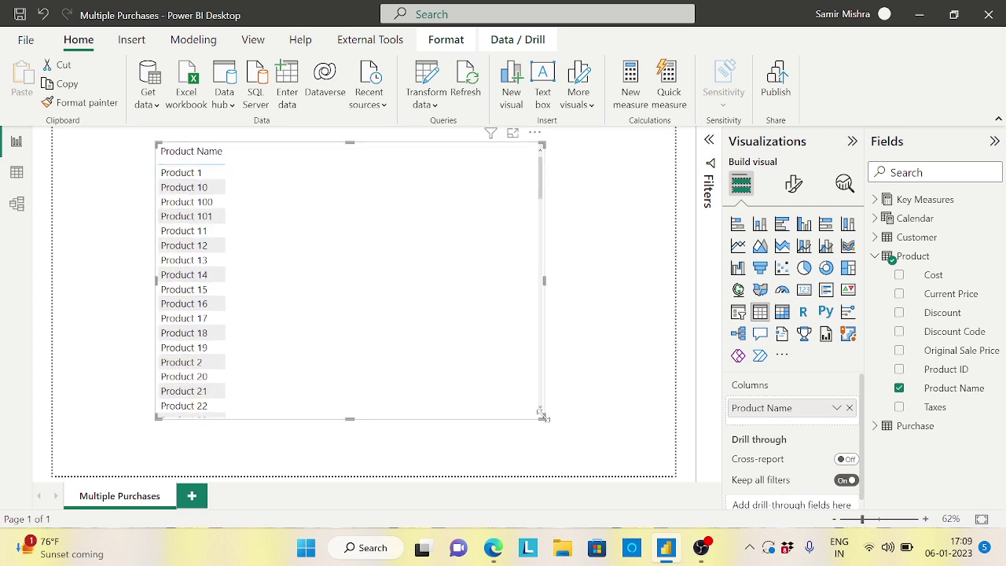
drag(541, 415, 572, 443)
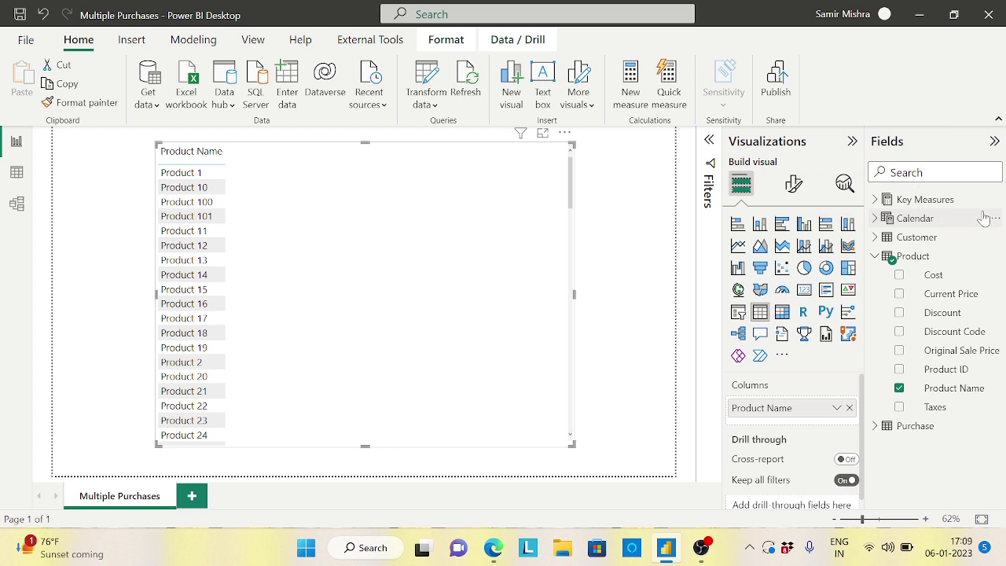
click(879, 257)
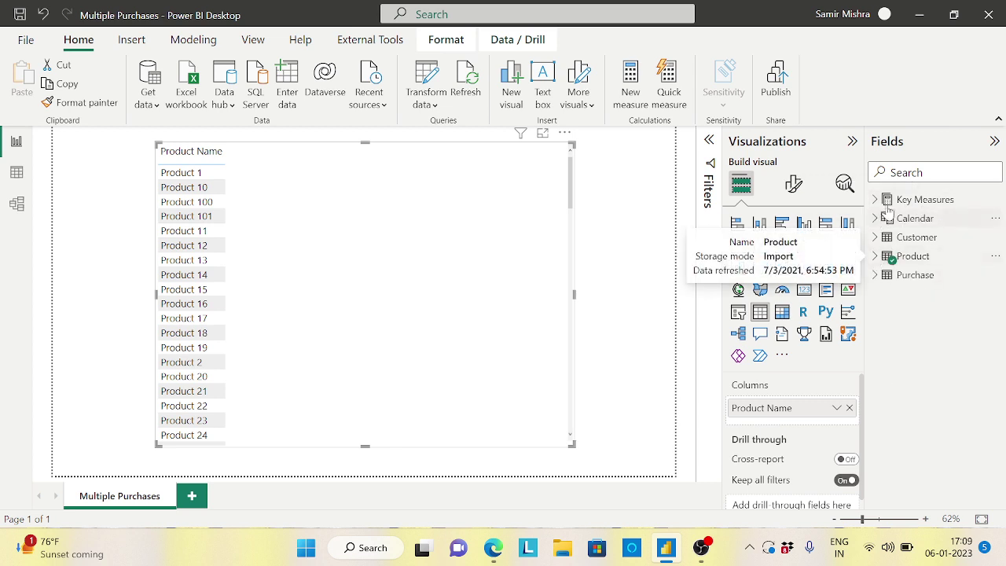
click(876, 199)
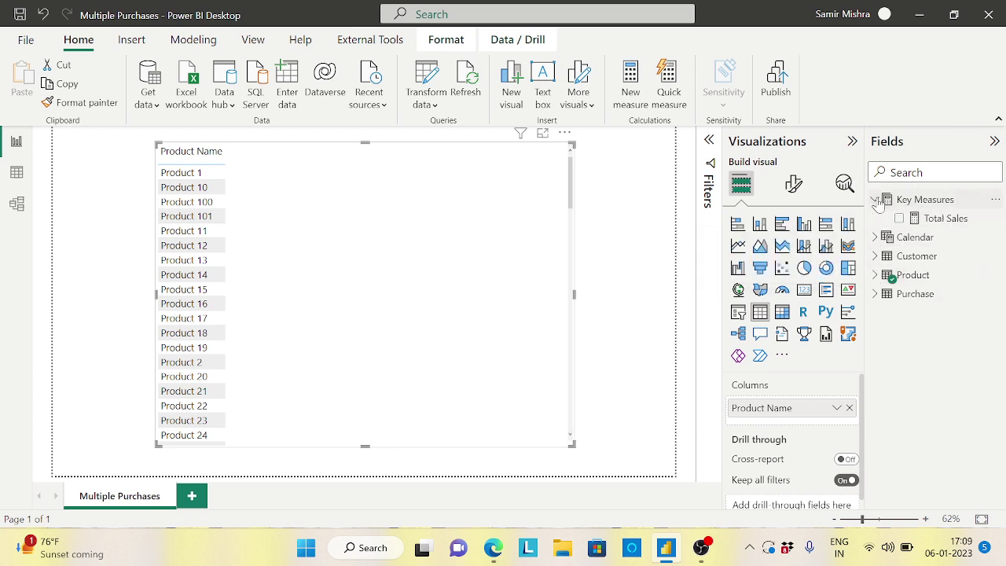
After checking the Total Sales formula, add Customer Count = DISTINCTCOUNT(Purchase[Customer ID]) to Key Measures.
click(947, 219)
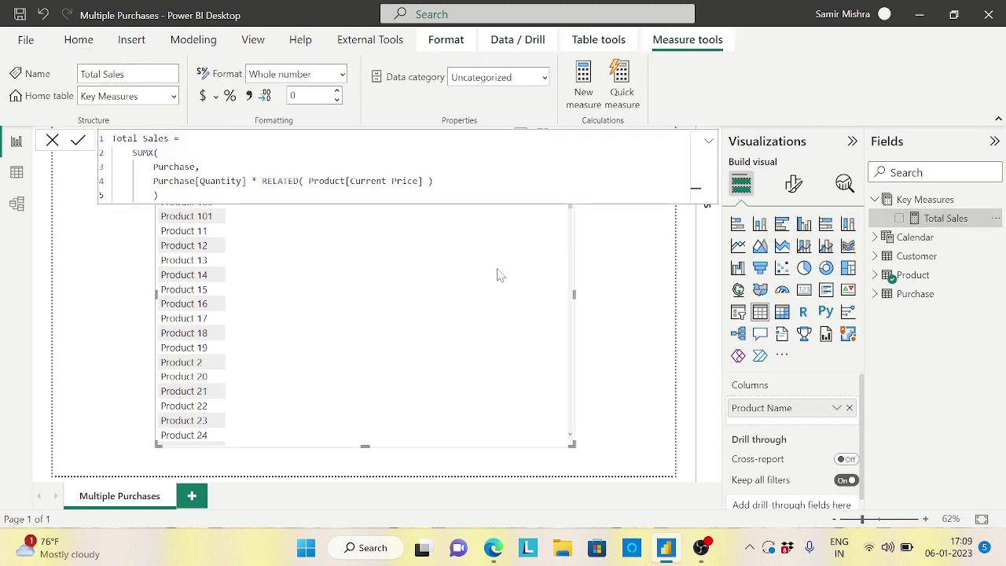
click(710, 142)
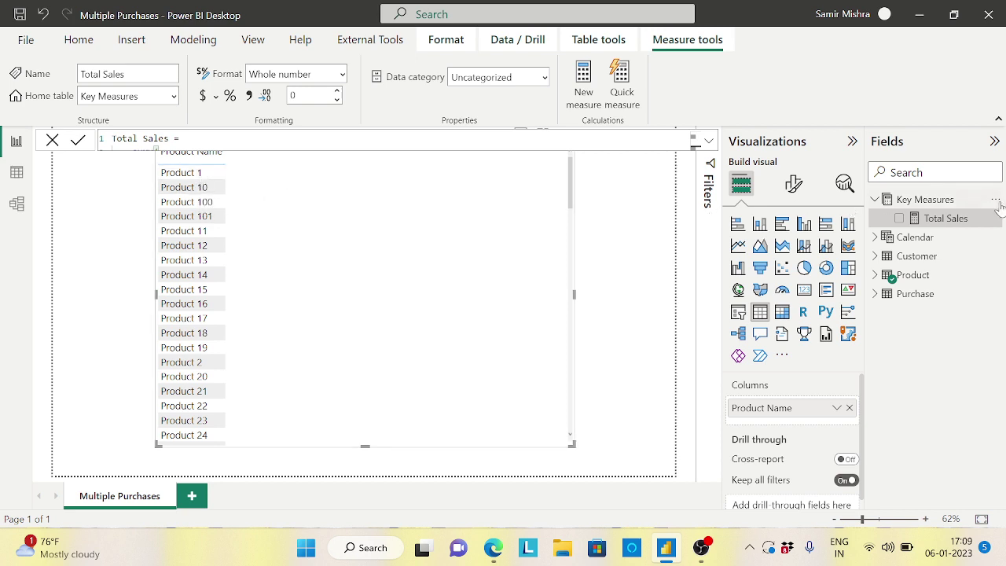
click(996, 200)
click(918, 210)
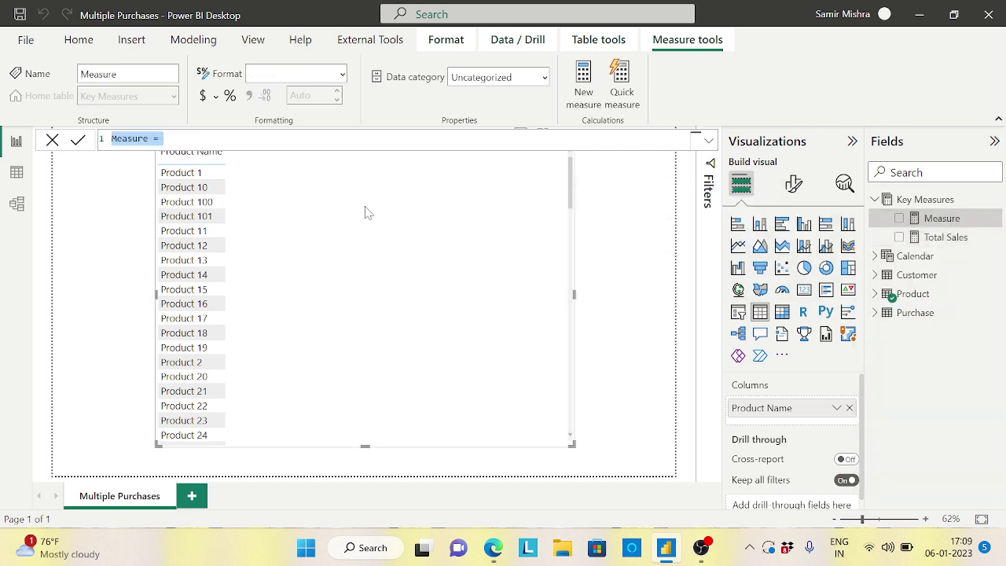
text(Customer )
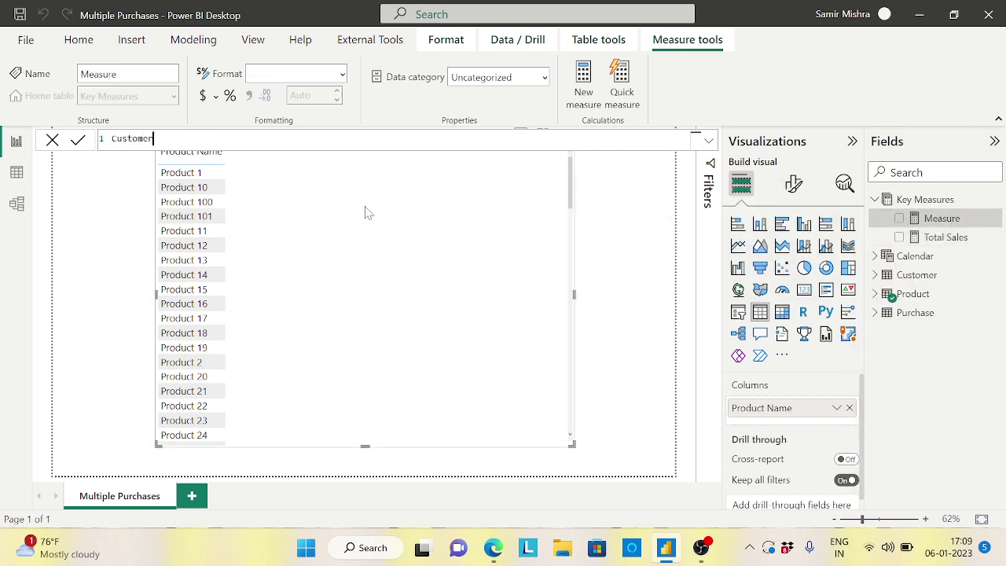
text(Count= dist)
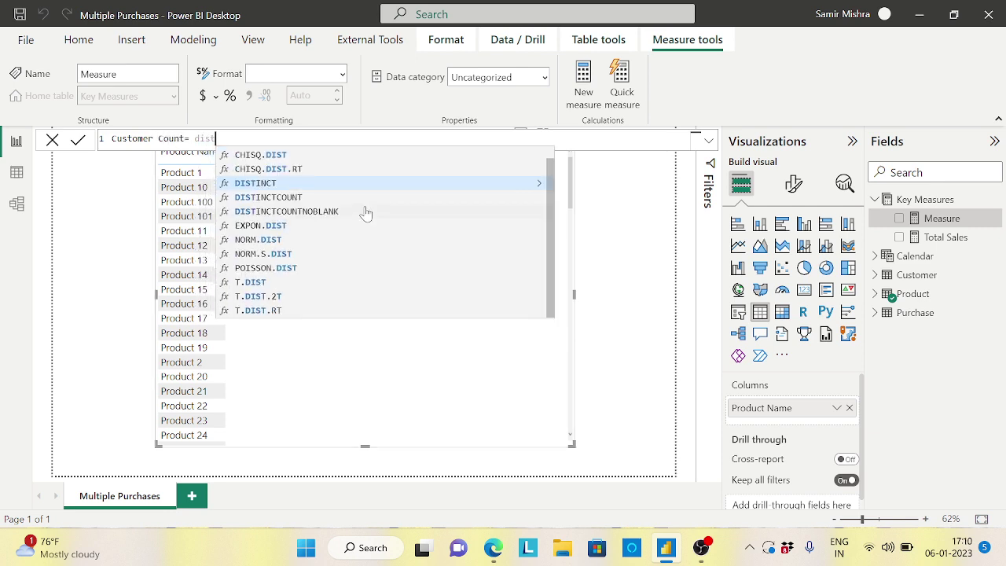
click(282, 198)
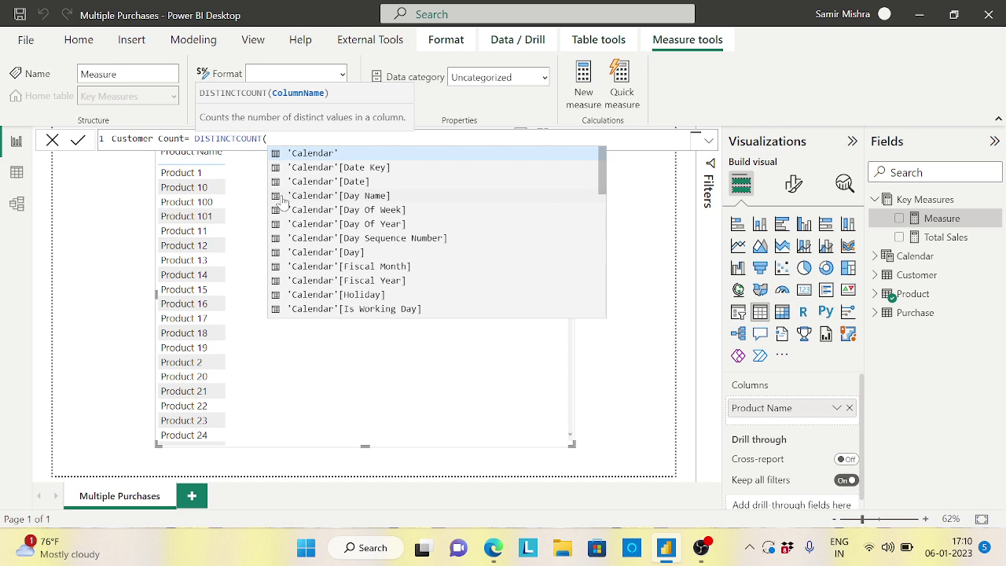
text(id)
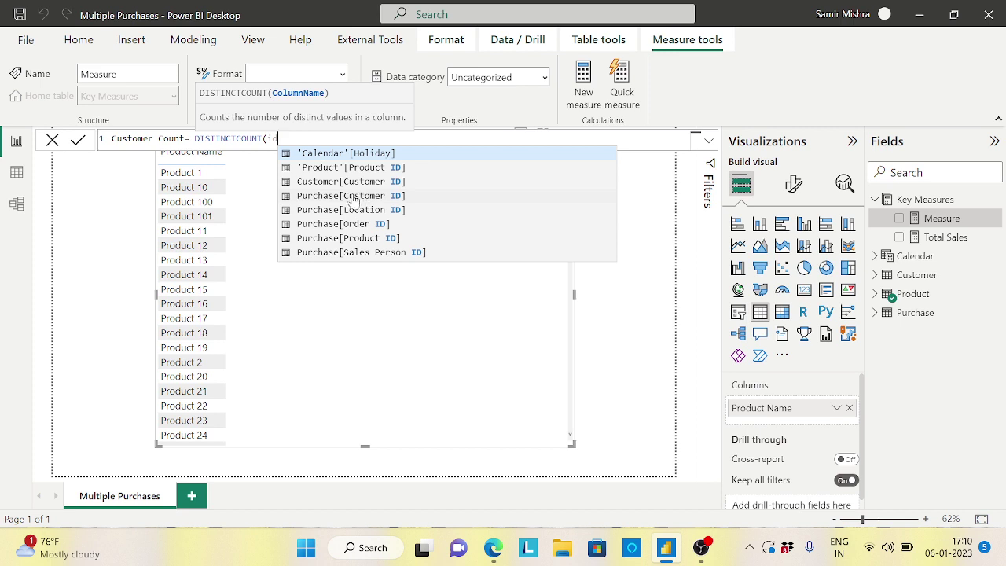
click(353, 201)
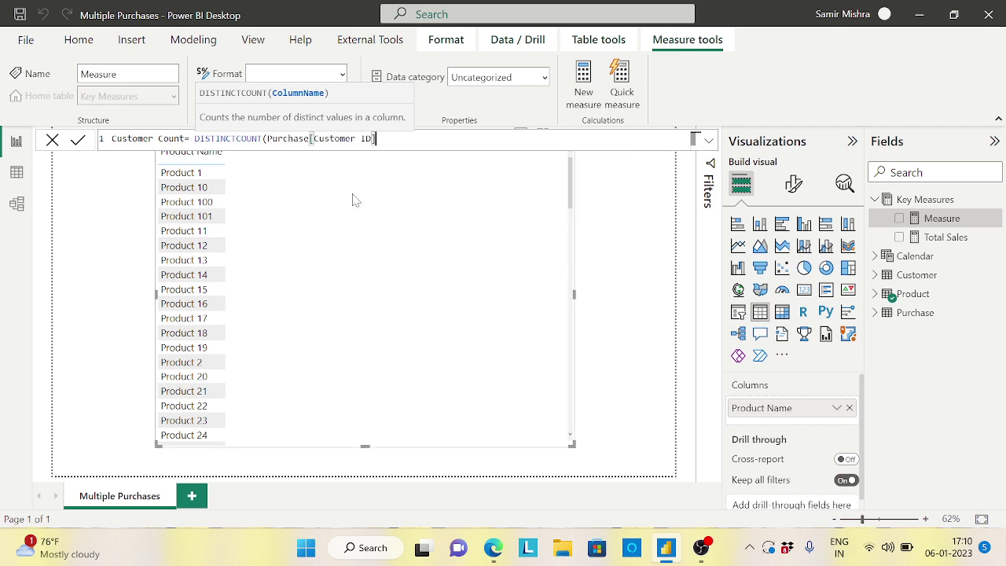
text())
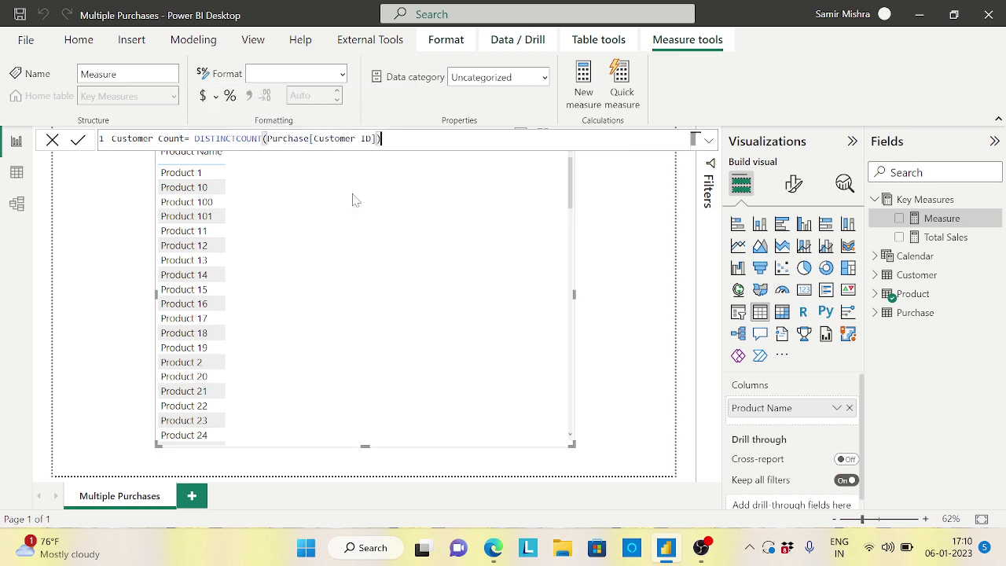
key(Return)
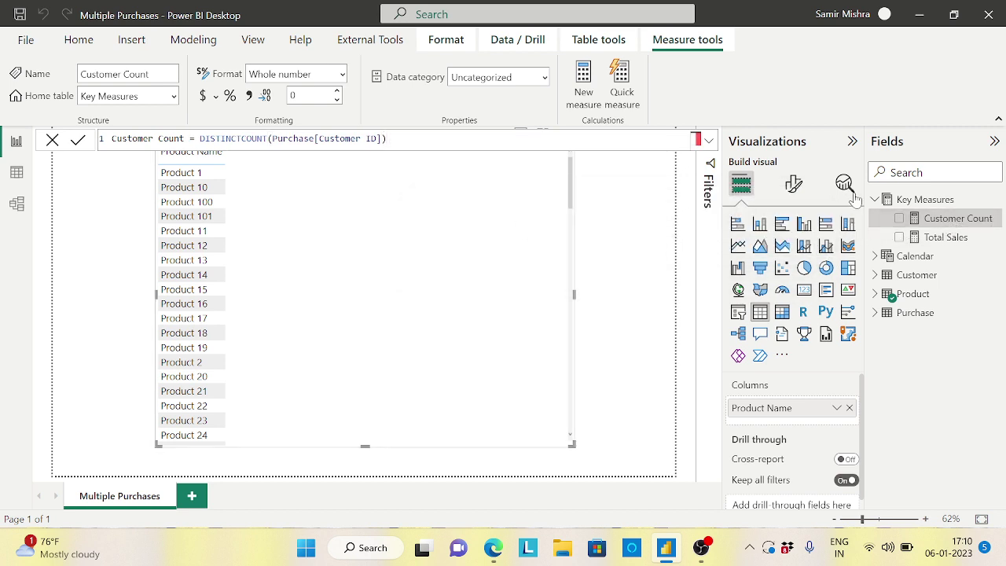
Put Customer Count beside Product Name in the table, then narrow the visual.
drag(955, 223, 342, 260)
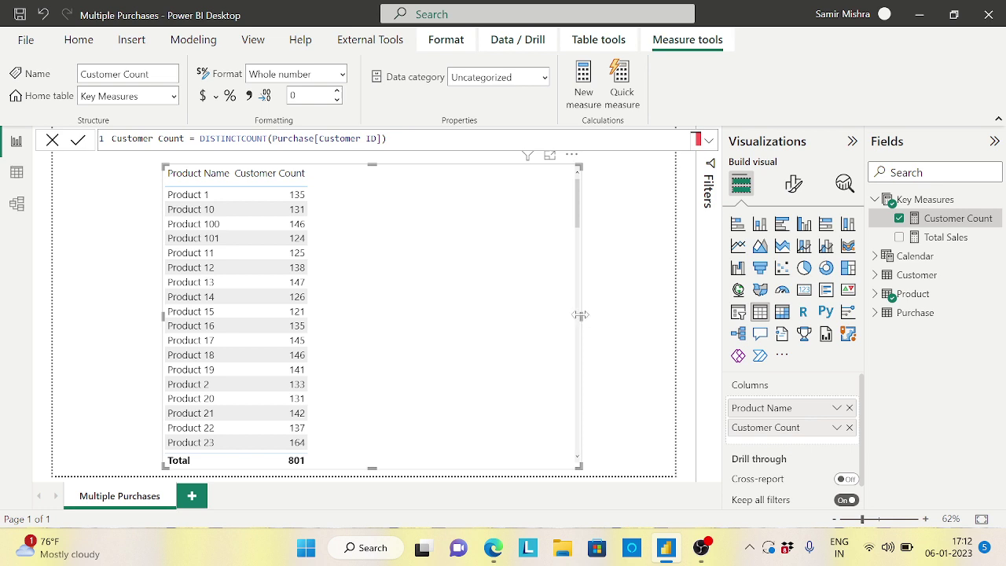
drag(580, 315, 304, 306)
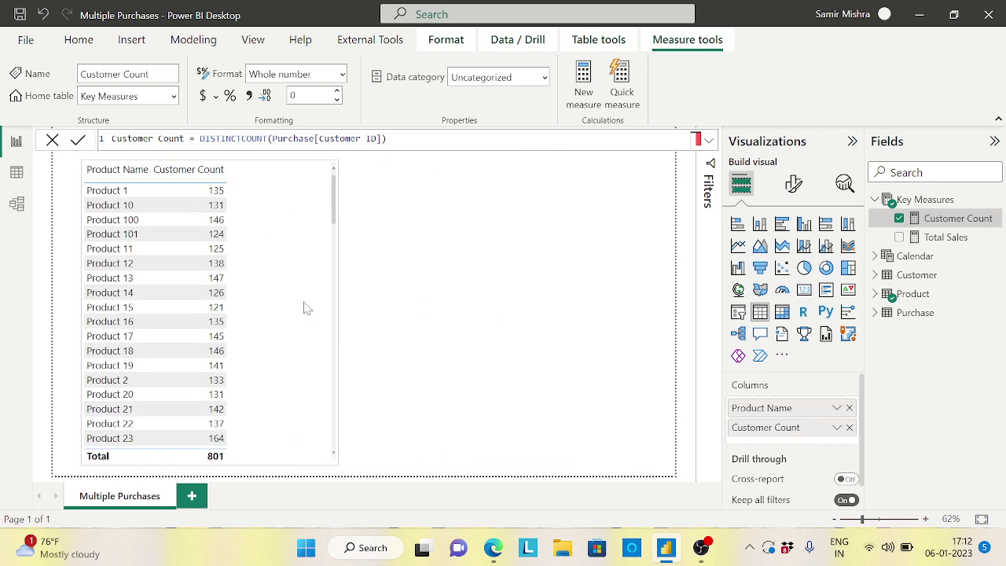
Add a second, slightly wider table visual and fill it with Customer[Customer ID].
click(507, 301)
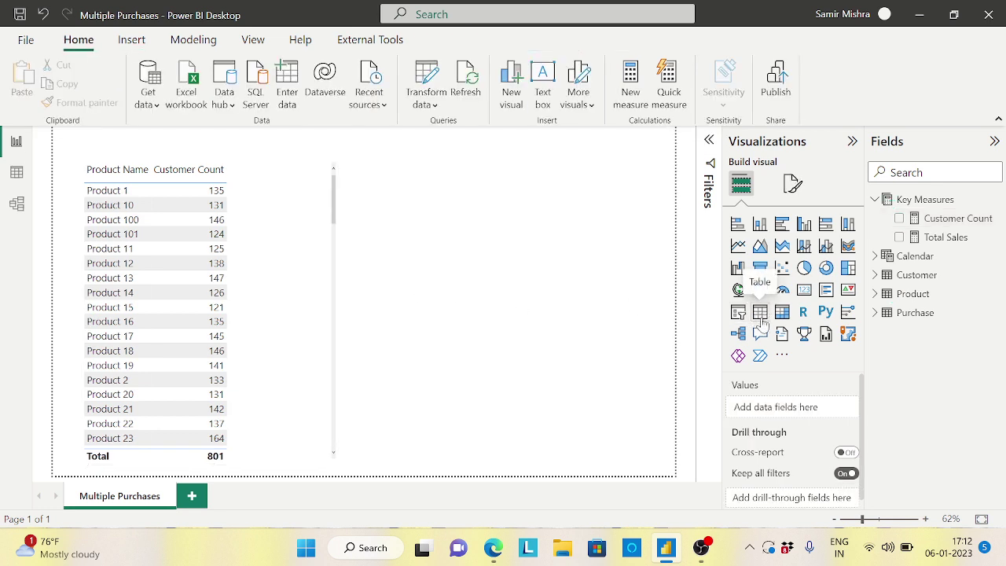
click(761, 314)
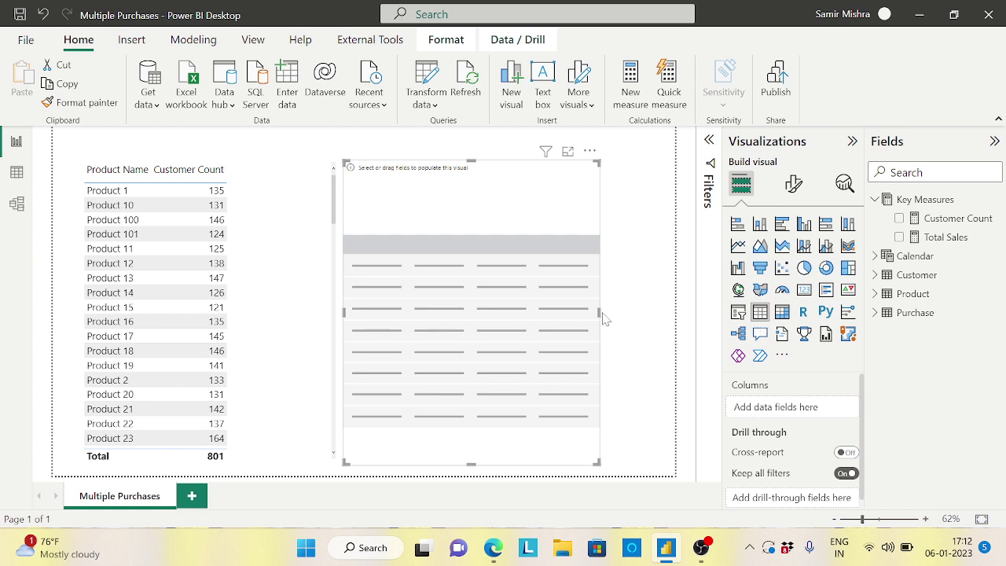
drag(599, 313, 627, 314)
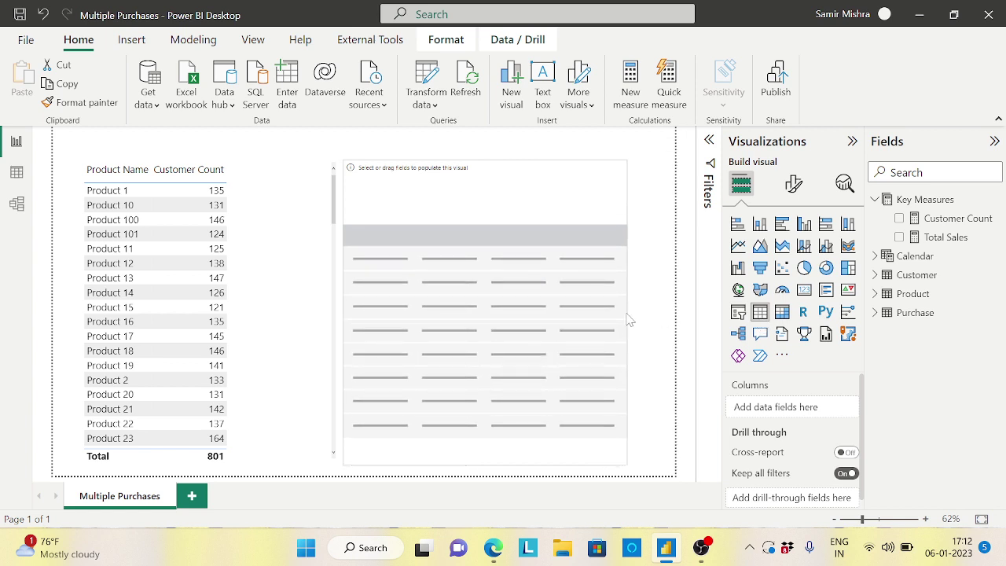
click(877, 277)
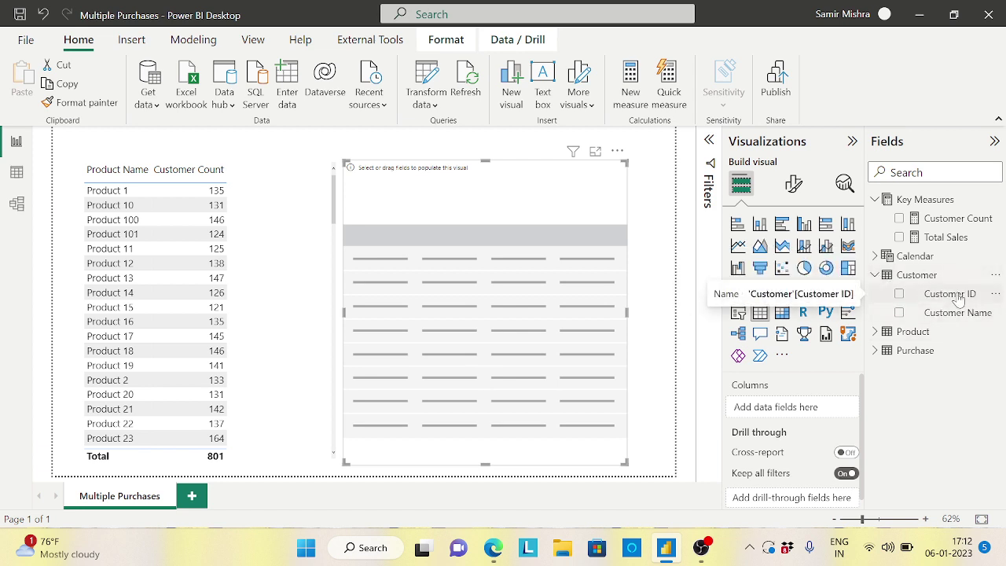
drag(957, 297, 451, 244)
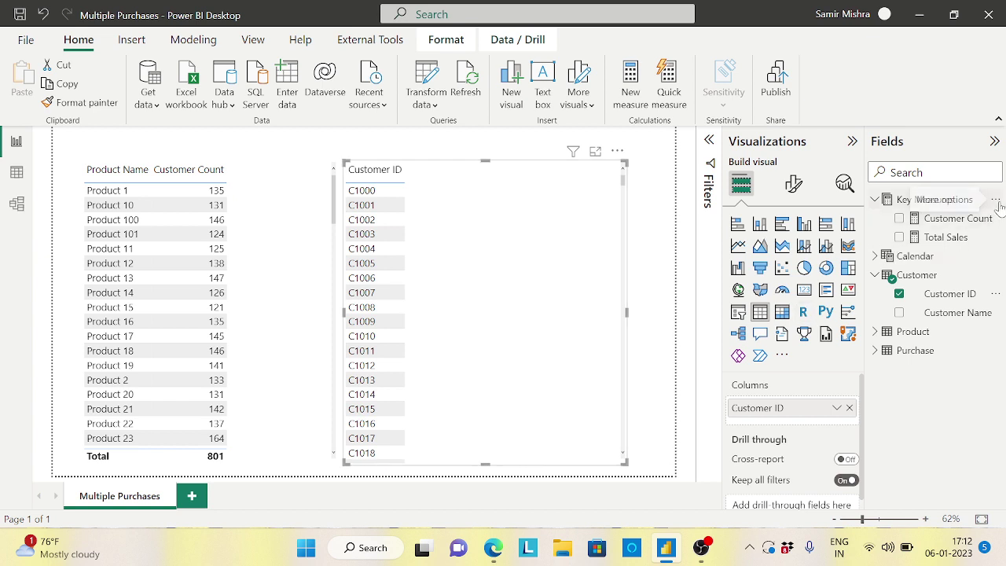
click(996, 202)
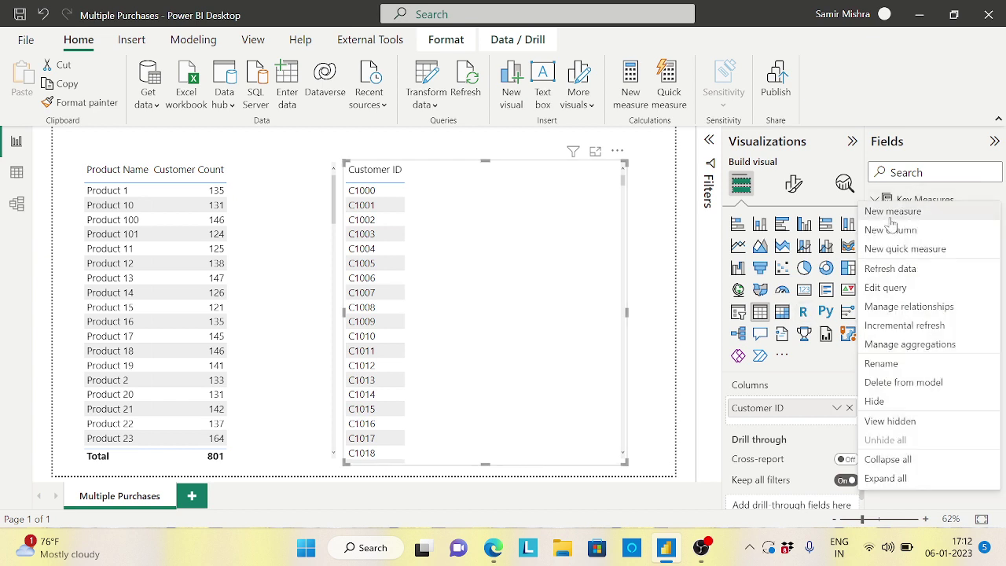
Define the measure Purchase Count = COUNTROWS(Purchase) in Key Measures.
key(Escape)
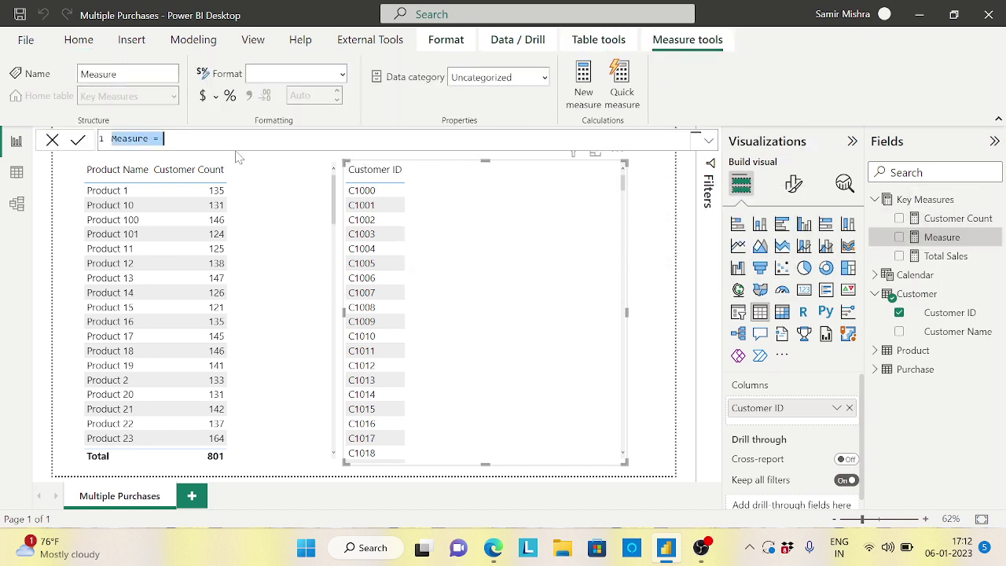
text(Purchas)
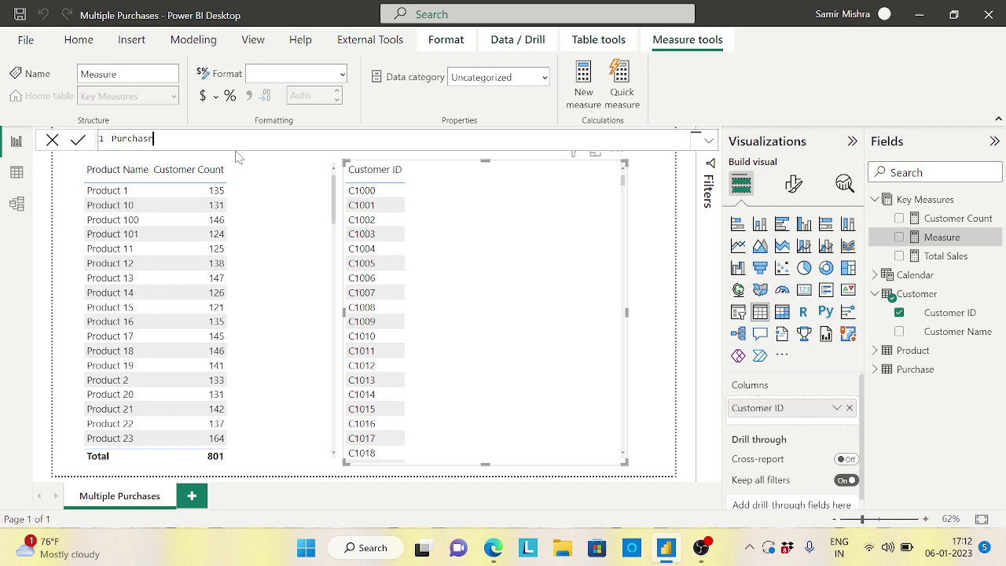
text(r)
key(BackSpace)
text(e Count= coun)
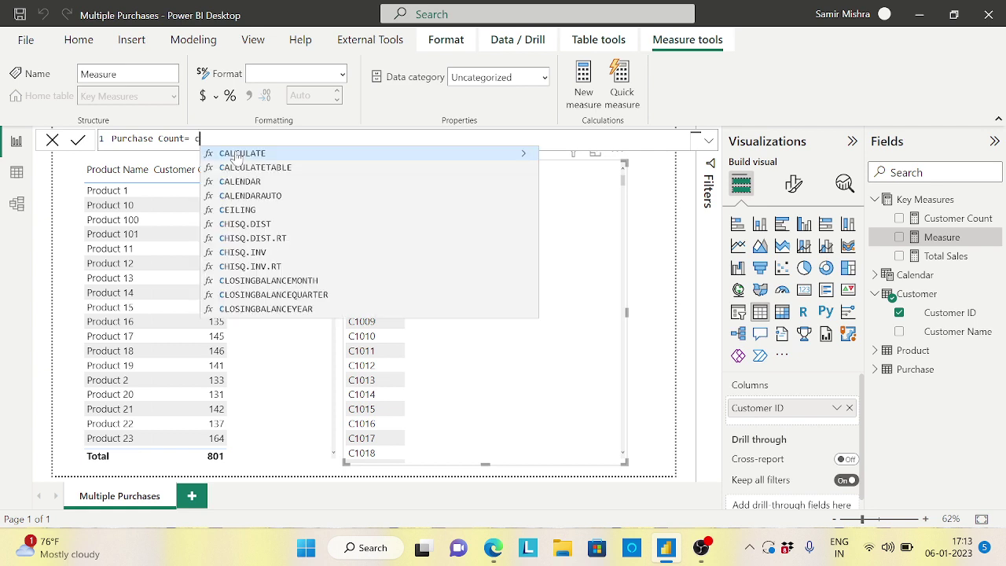
text(t)
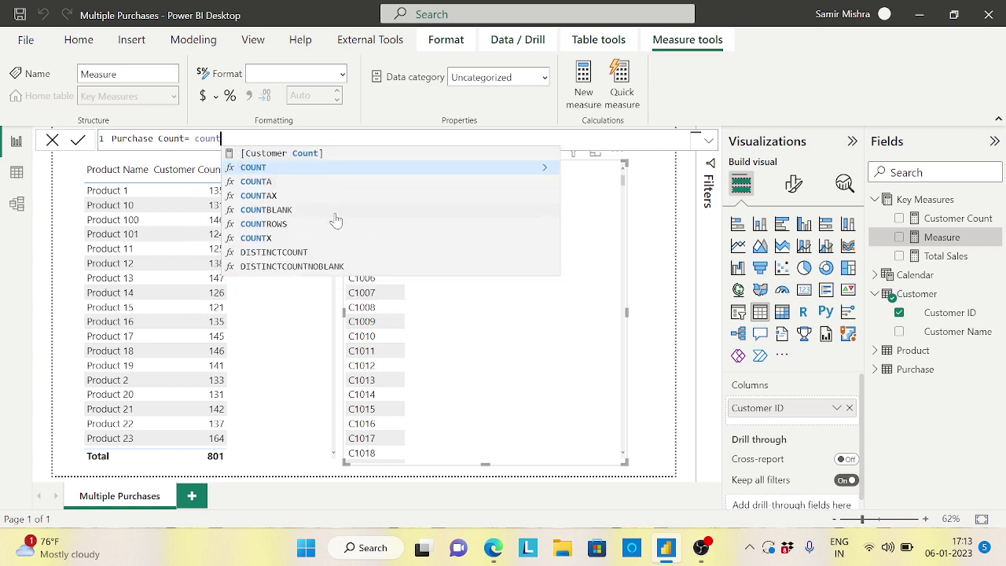
text(rows)
key(Tab)
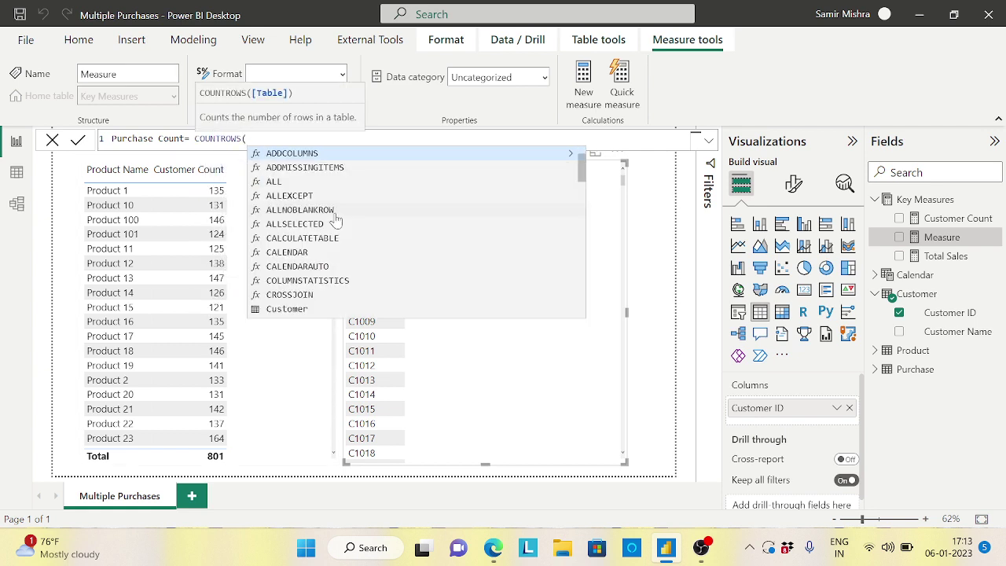
text(pur)
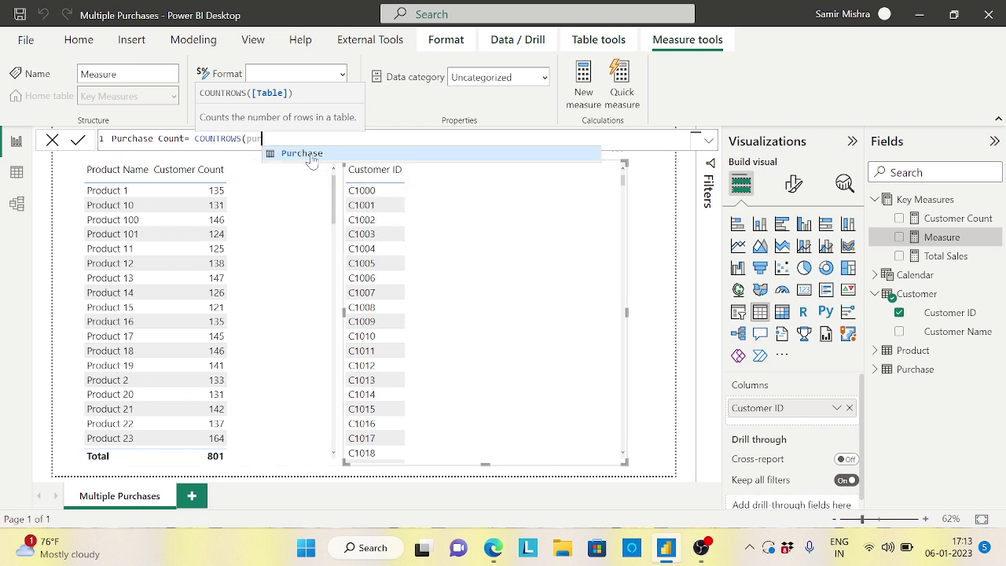
click(312, 155)
text())
key(Return)
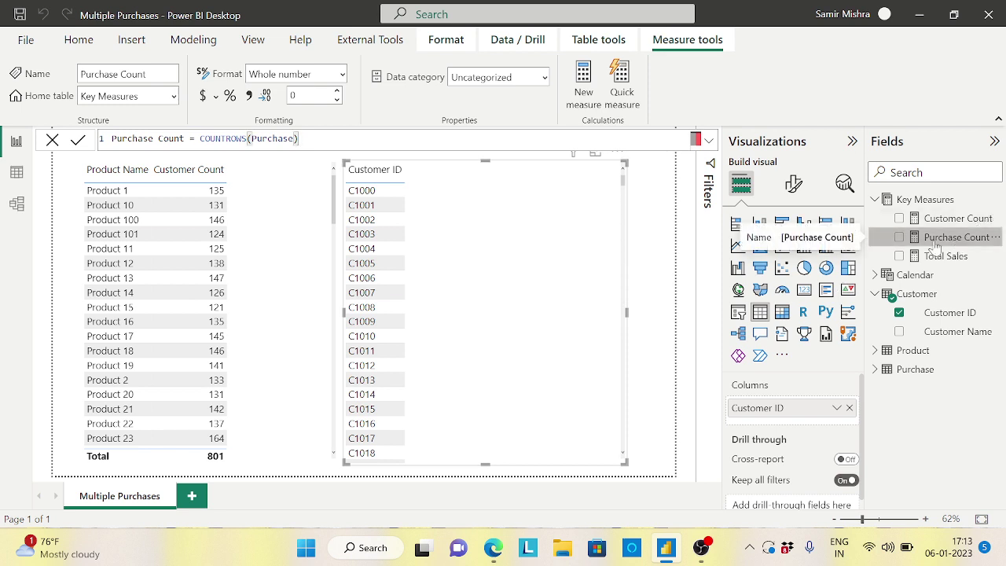
Put Purchase Count beside Customer ID in the second table and dismiss the Edge notification.
drag(954, 237, 503, 265)
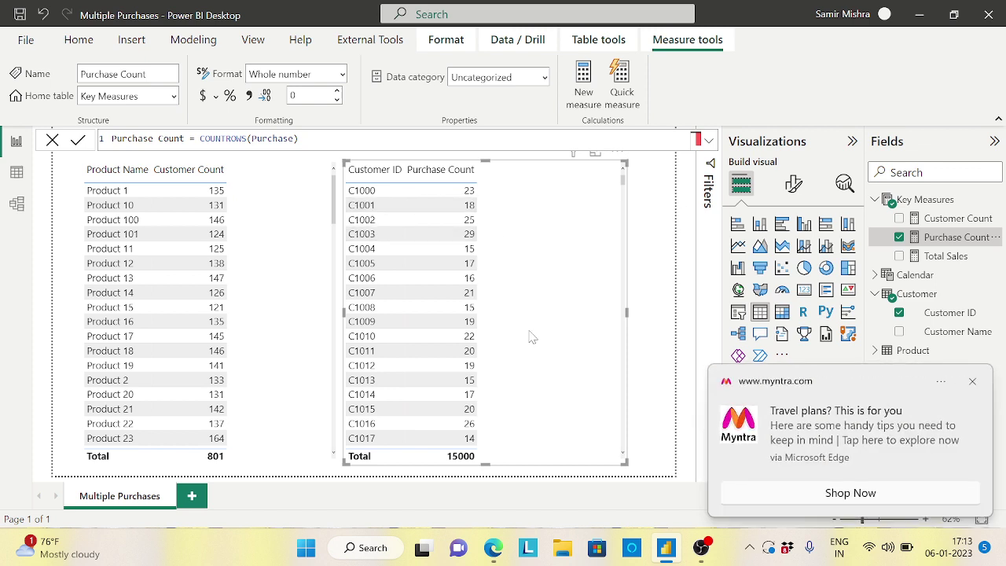
click(974, 382)
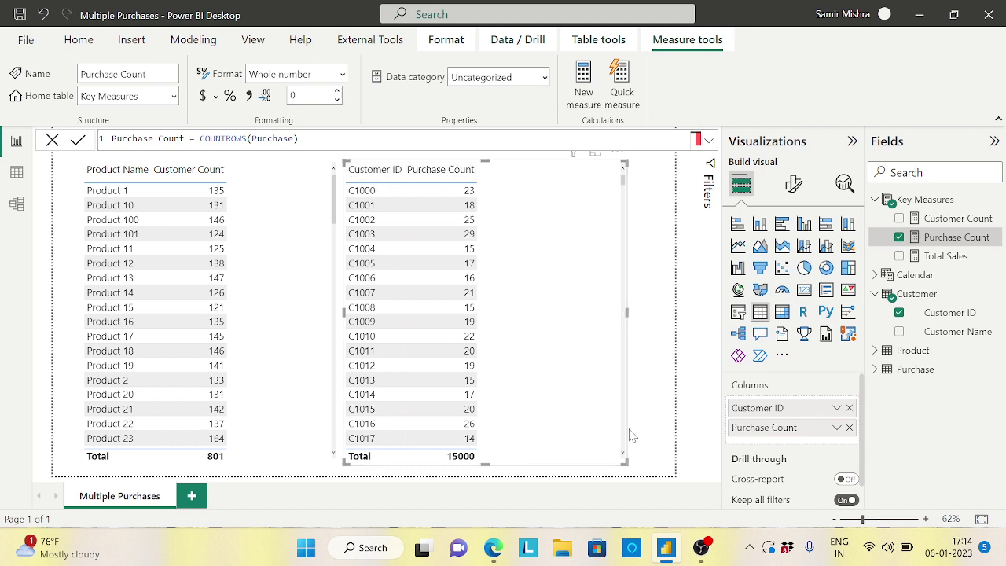
Remove the Customer ID / Purchase Count table and move the Product Name table to the right.
click(654, 356)
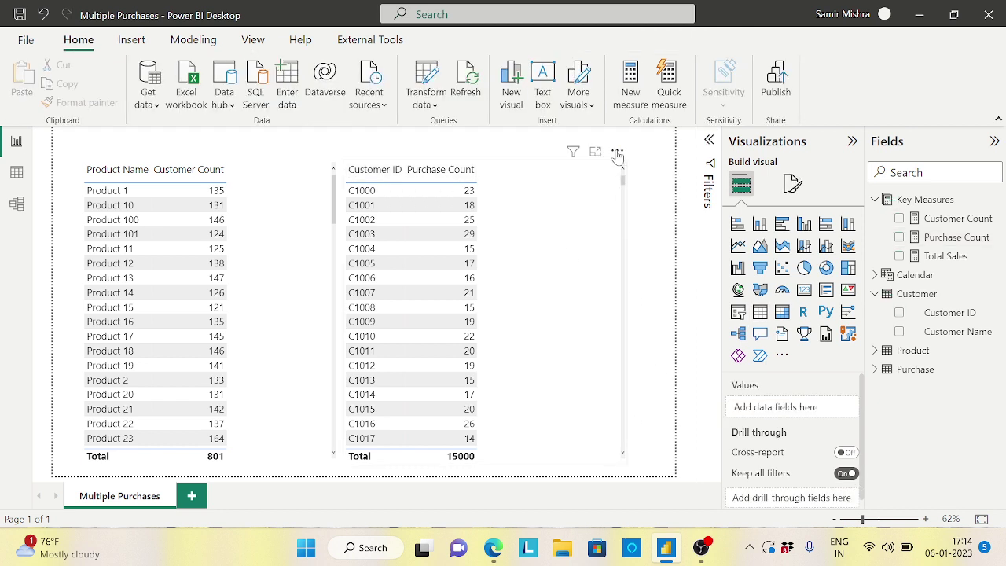
click(617, 153)
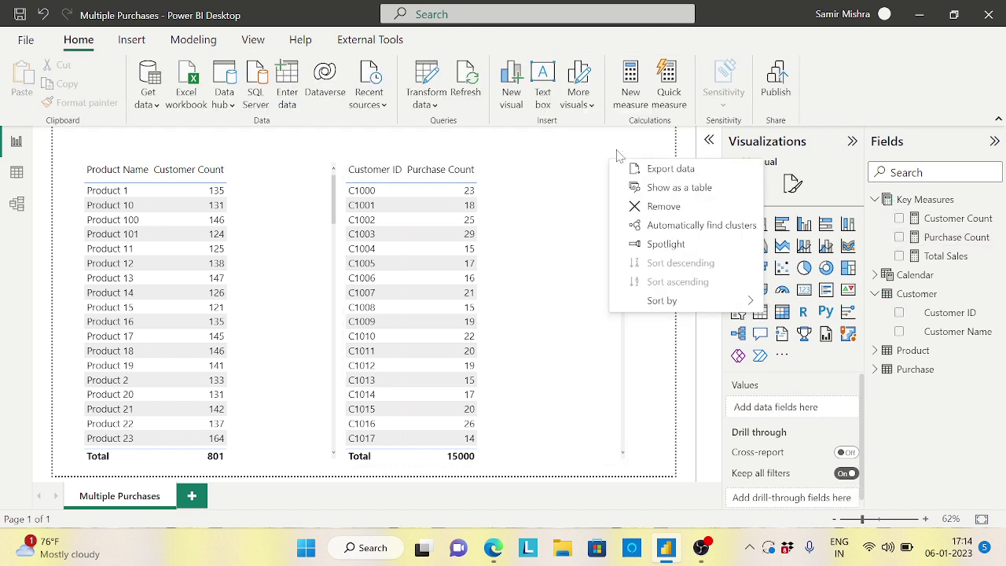
click(663, 208)
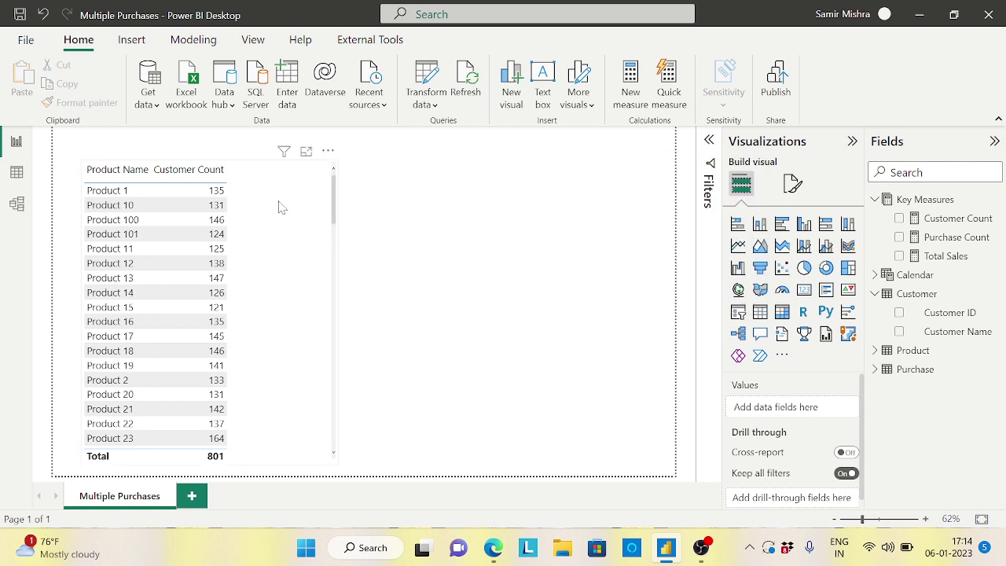
drag(278, 207, 375, 205)
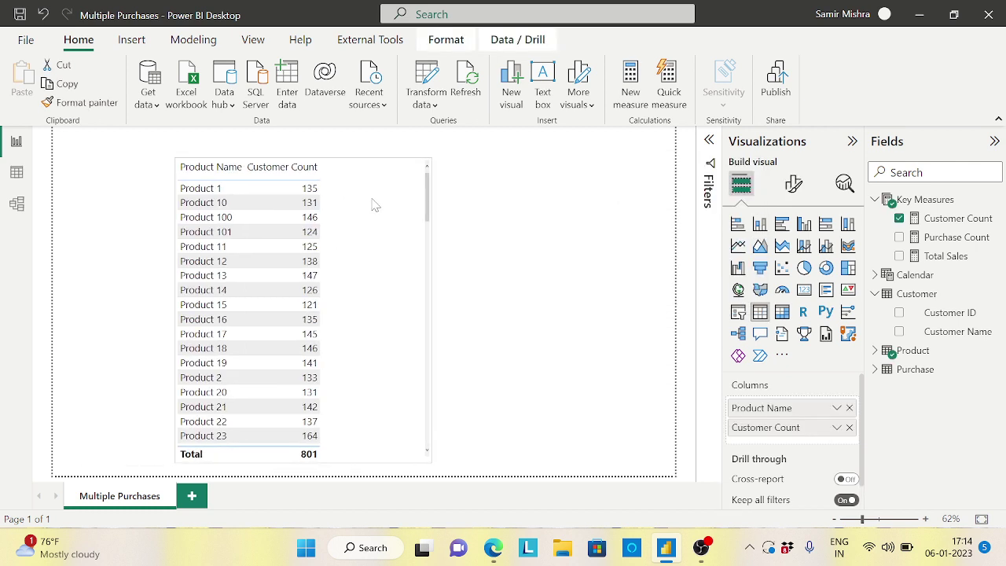
In Data view, start a new calculated table whose formula begins Test= followed by a new line.
click(17, 174)
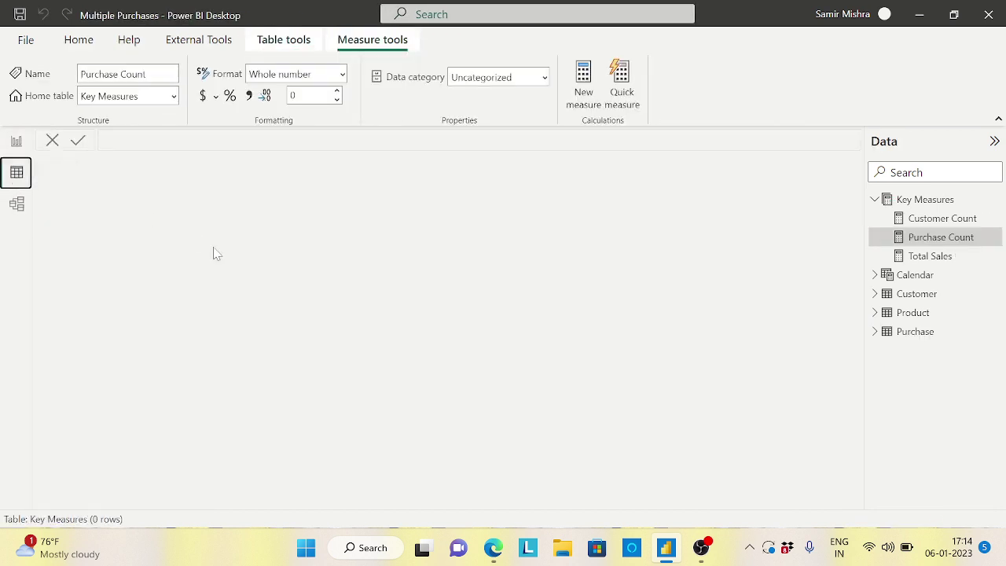
click(279, 40)
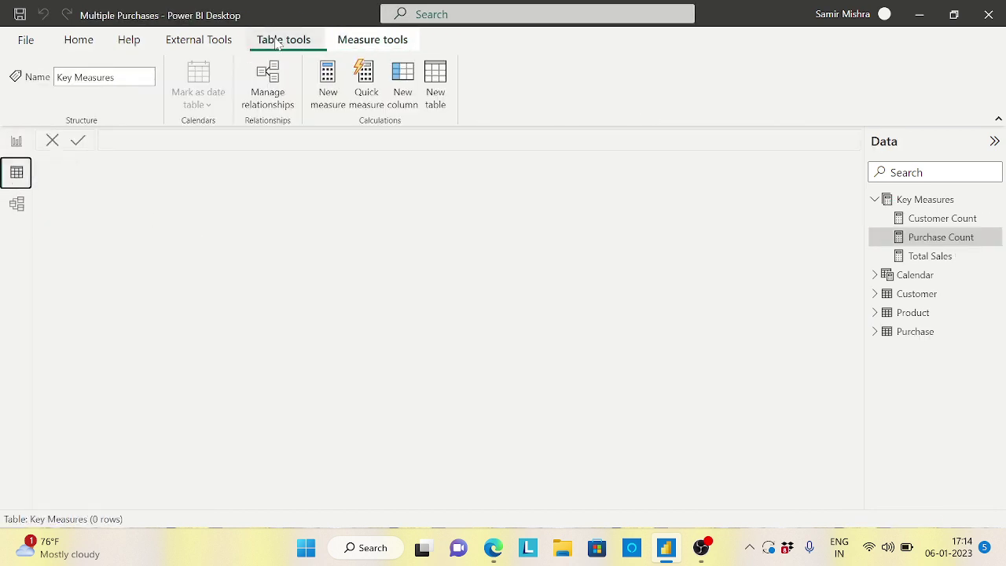
click(436, 78)
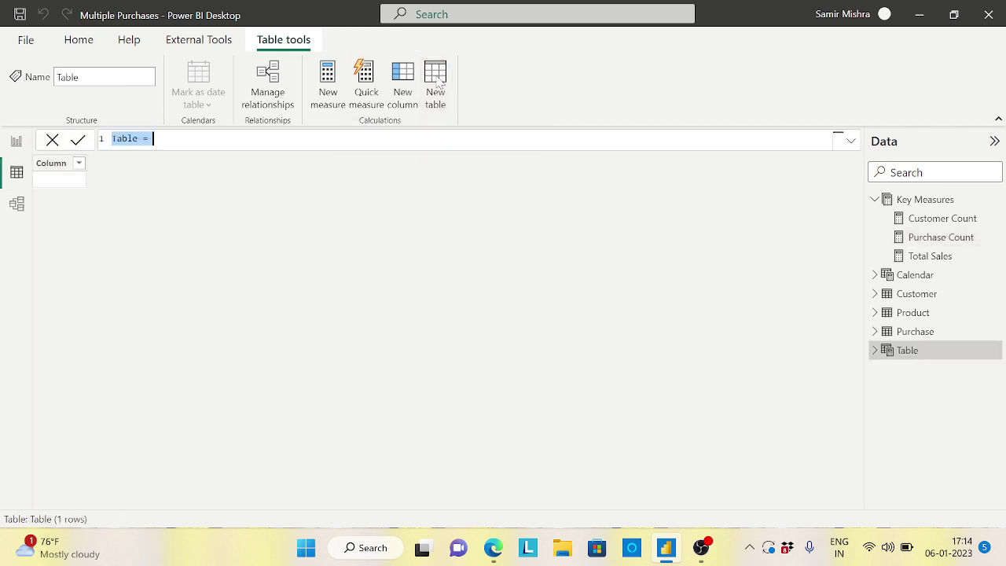
text(Test)
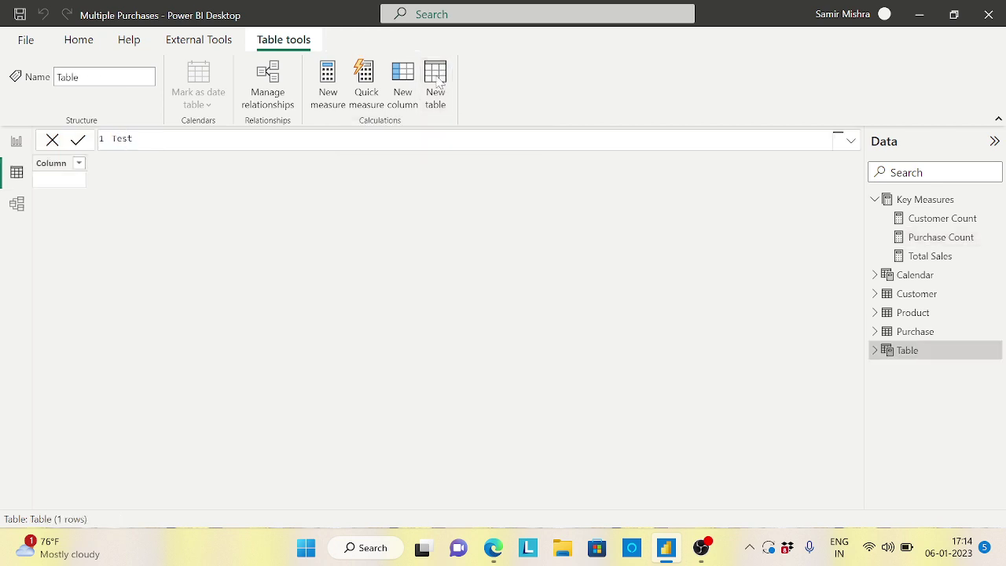
text(=)
key(shift+Return)
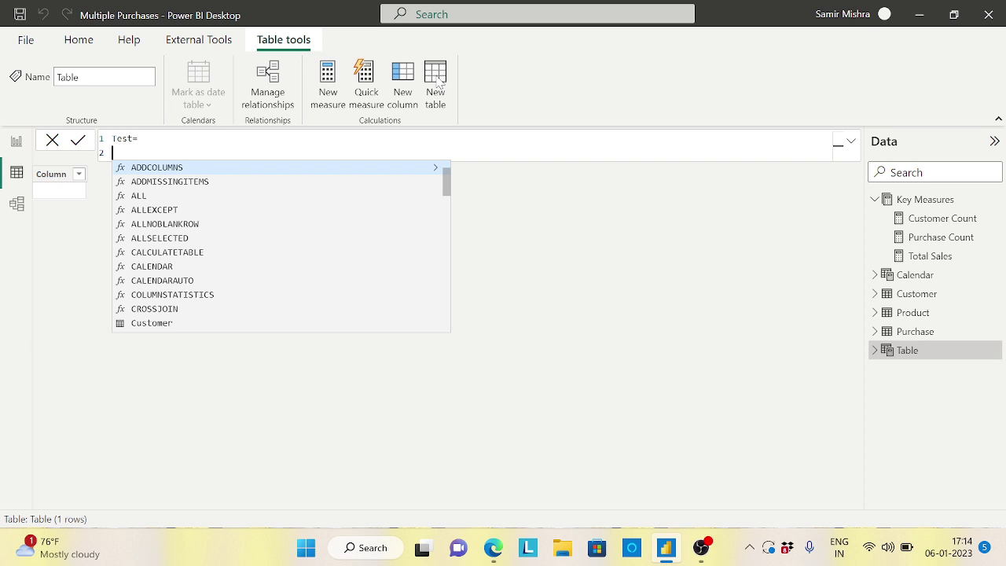
Begin the Test formula with SUMMARIZE( and an indented line for its first argument.
text(summ)
key(Tab)
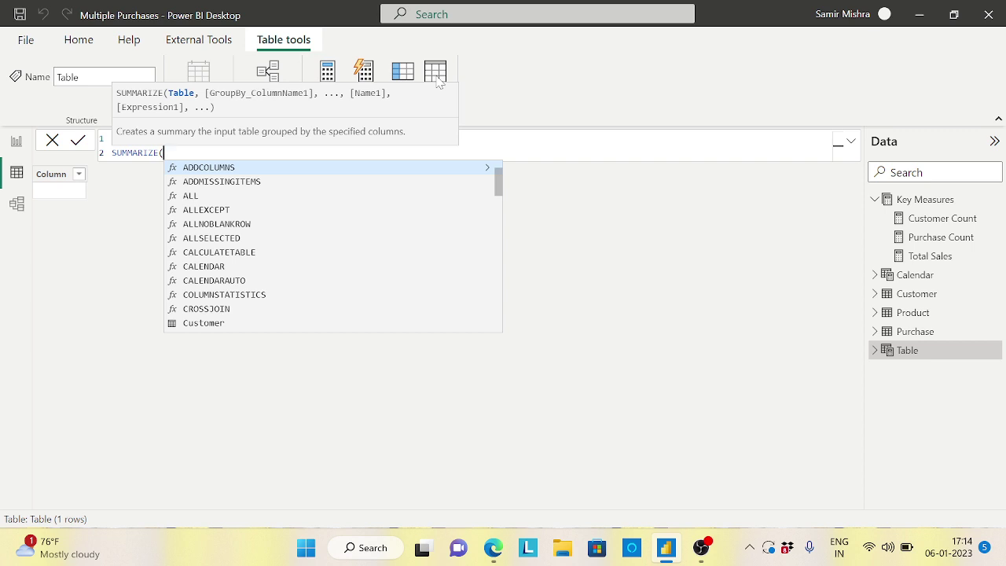
key(shift+Return)
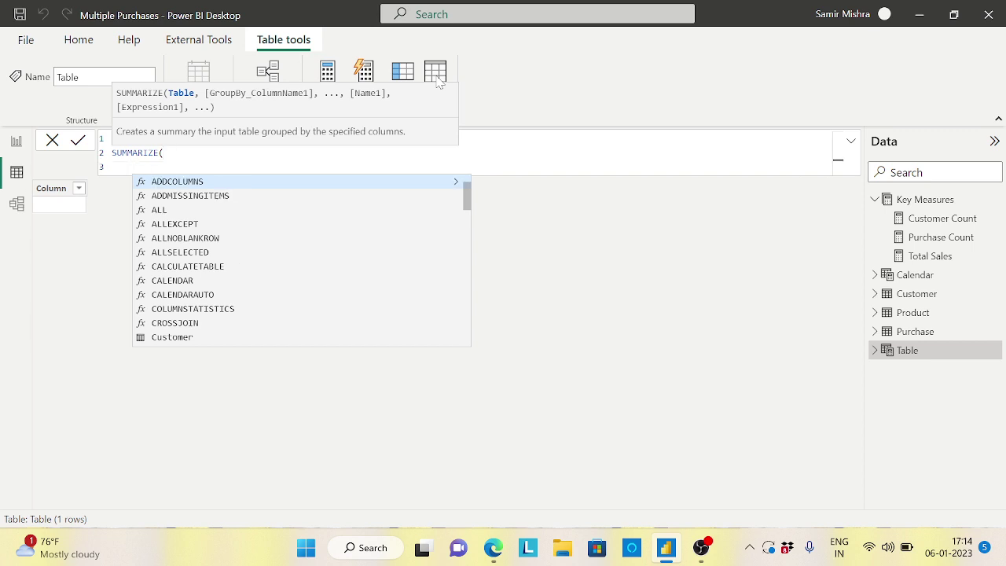
key(Escape)
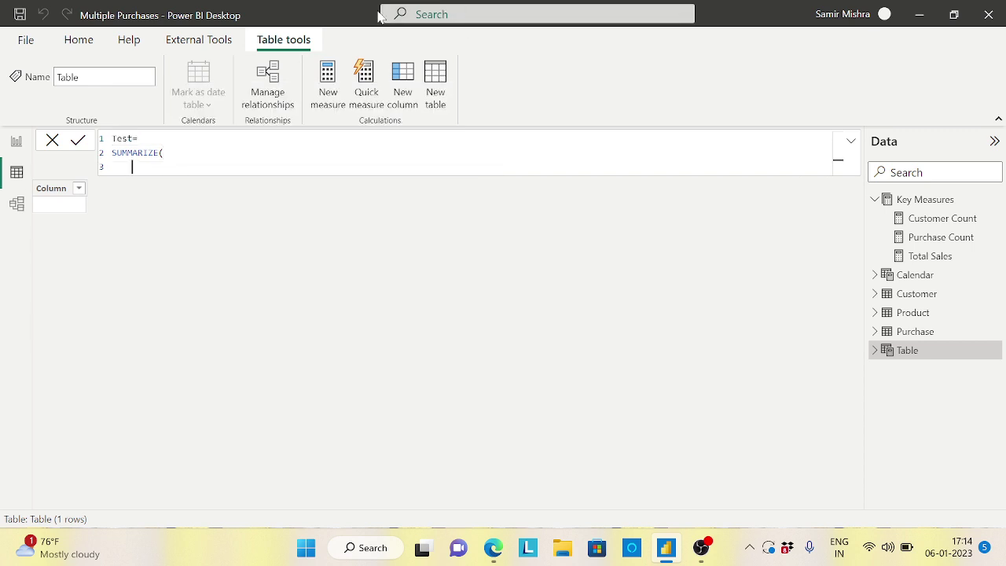
click(163, 153)
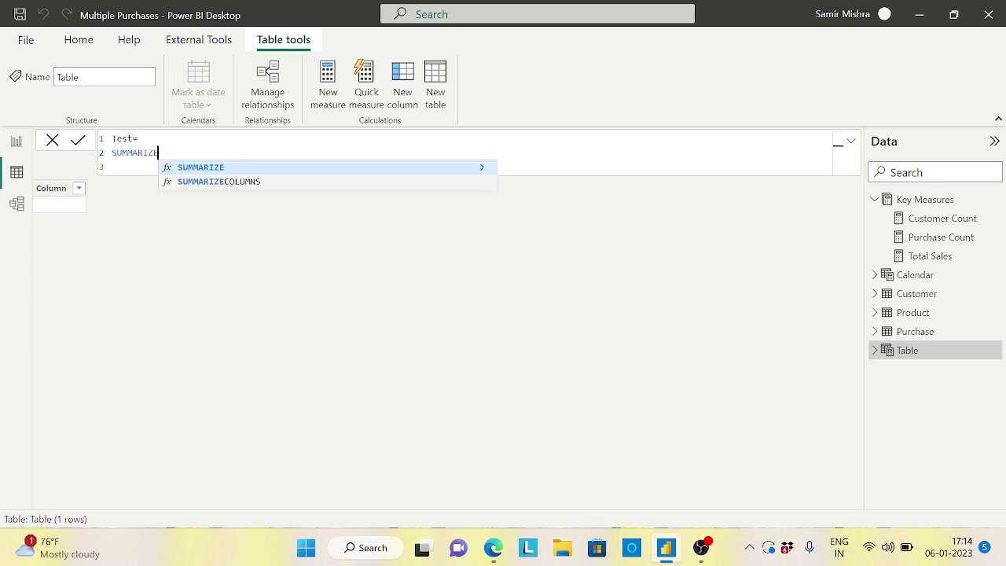
key(shift+Return)
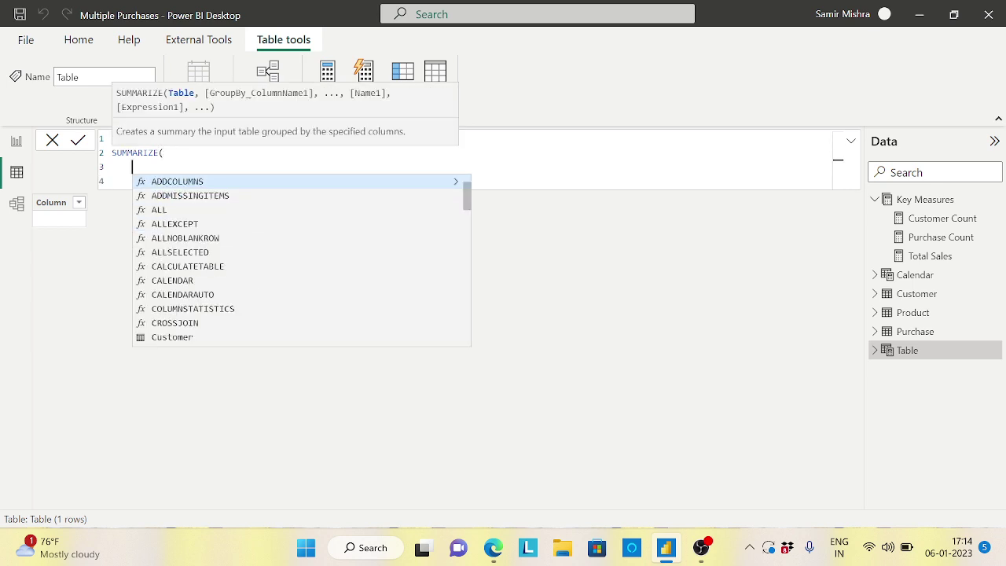
Pass Purchase and Customer[Customer ID] as arguments, close the bracket and commit the 801-row table.
text(pur)
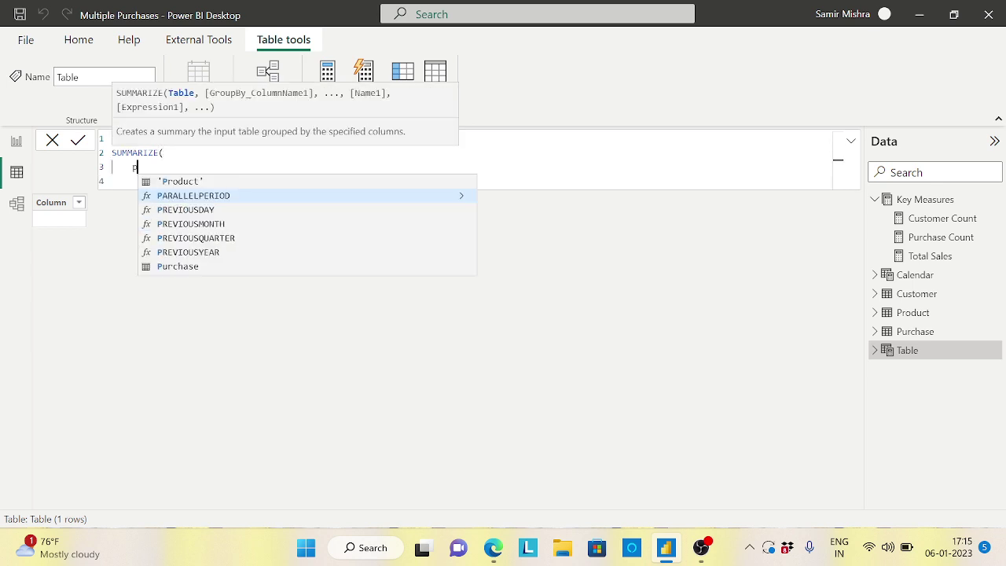
click(184, 186)
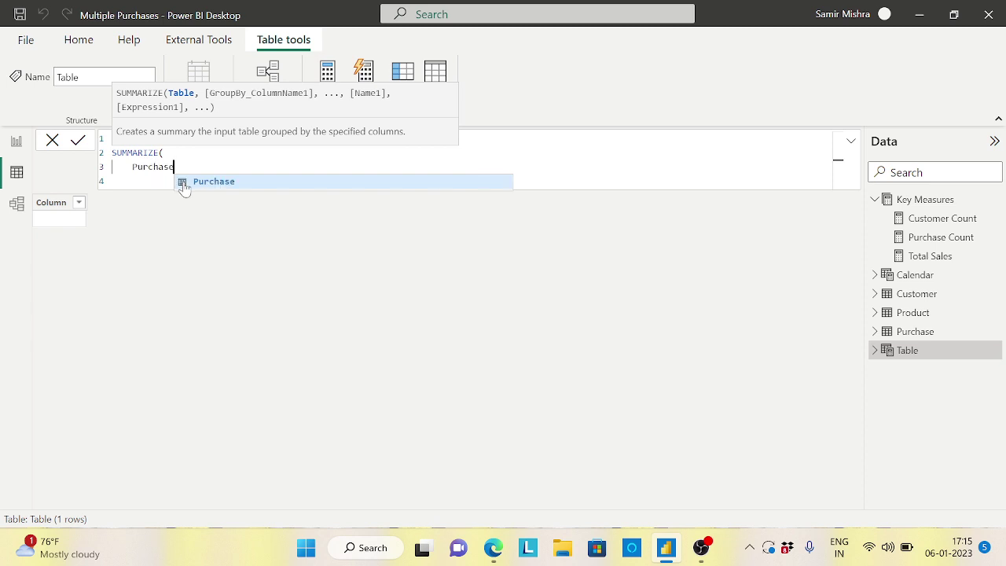
text(,)
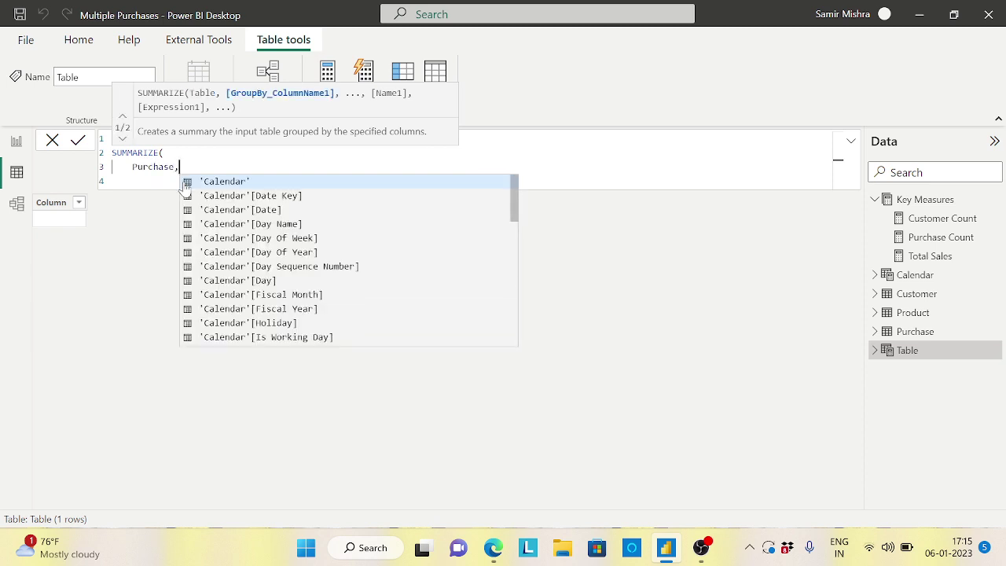
key(shift+Return)
text(cus)
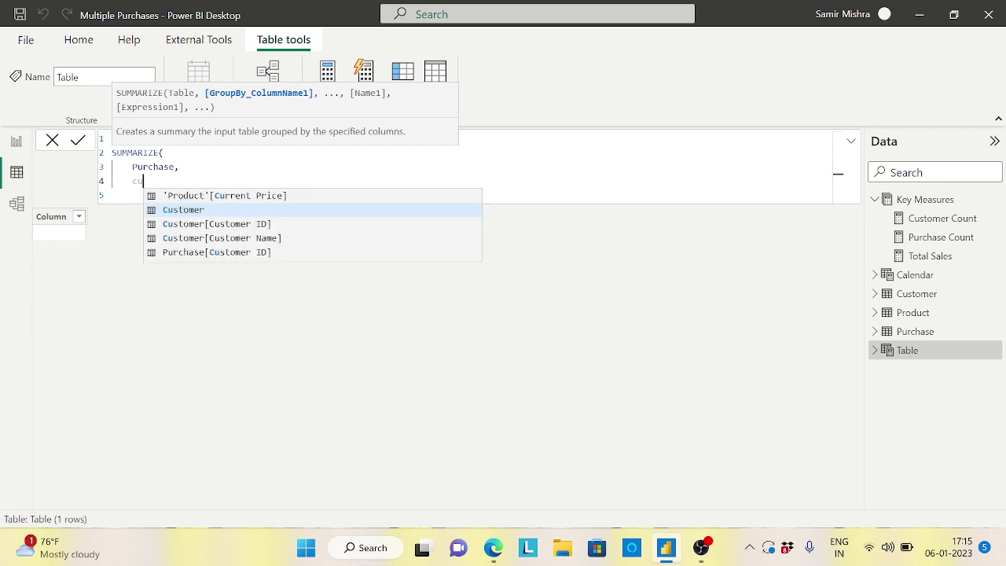
click(237, 210)
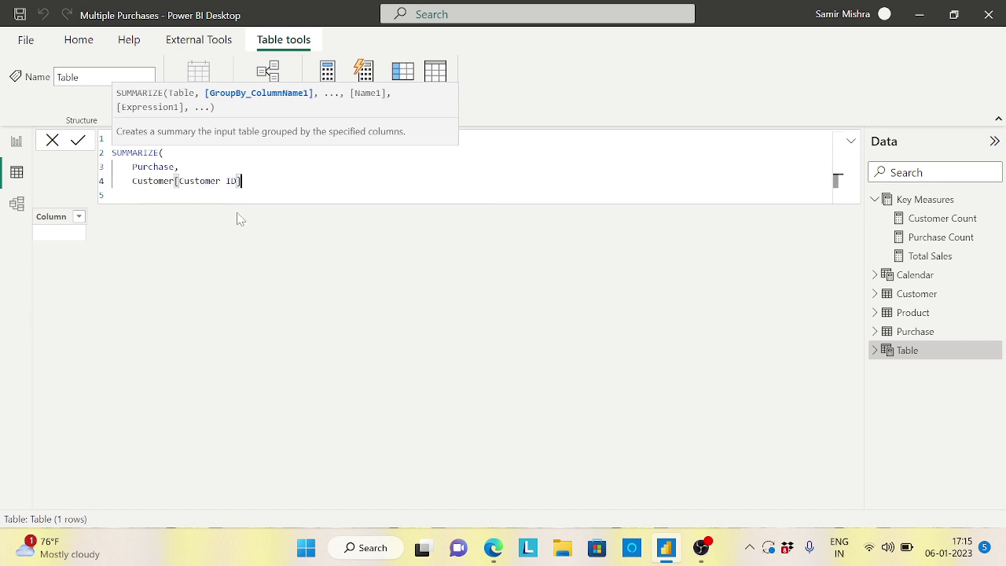
key(Return)
text())
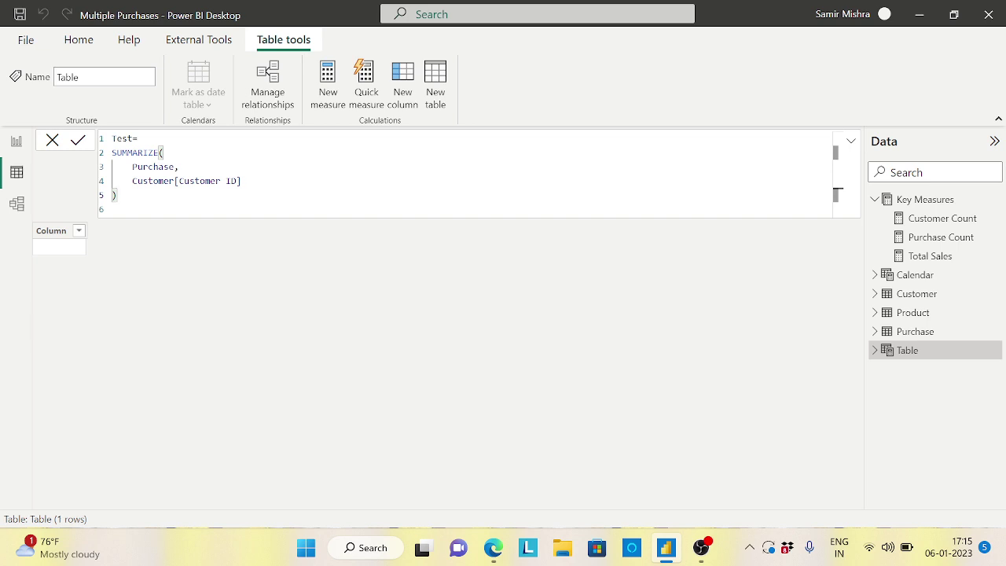
key(Return)
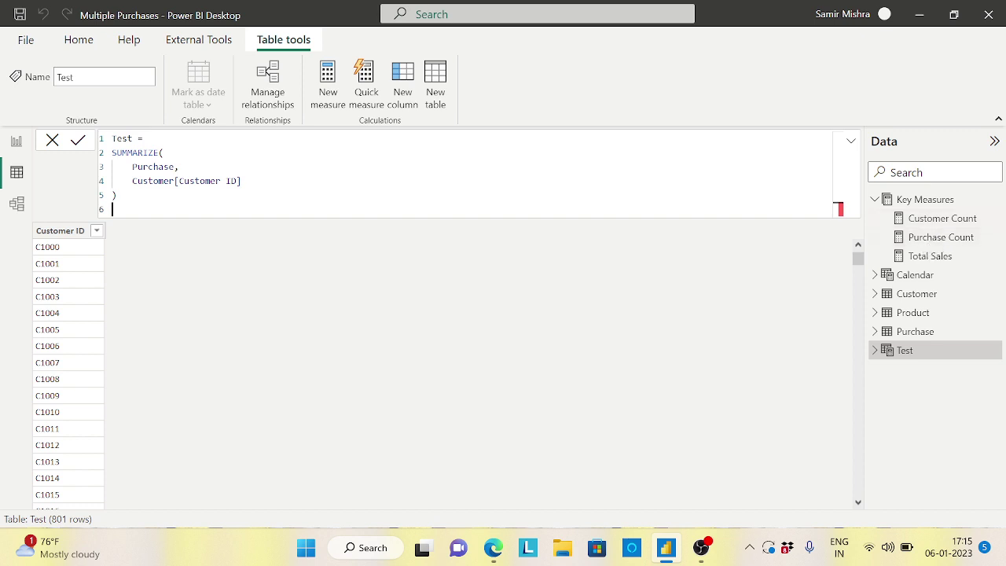
Add a "Purchase Count", [Purchase Count] argument to SUMMARIZE and commit the Test table formula.
click(837, 180)
text(,)
key(shift+Return)
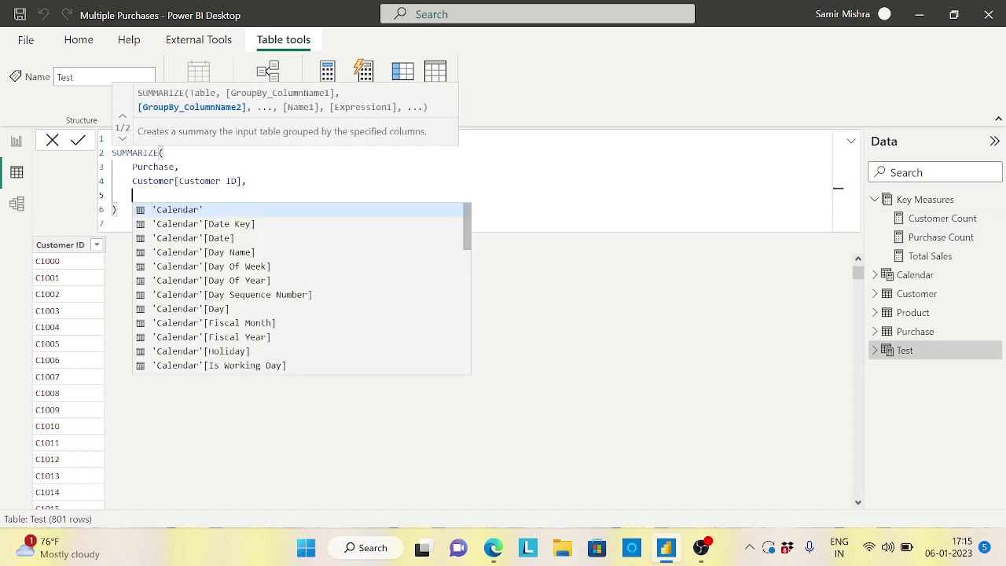
text(")
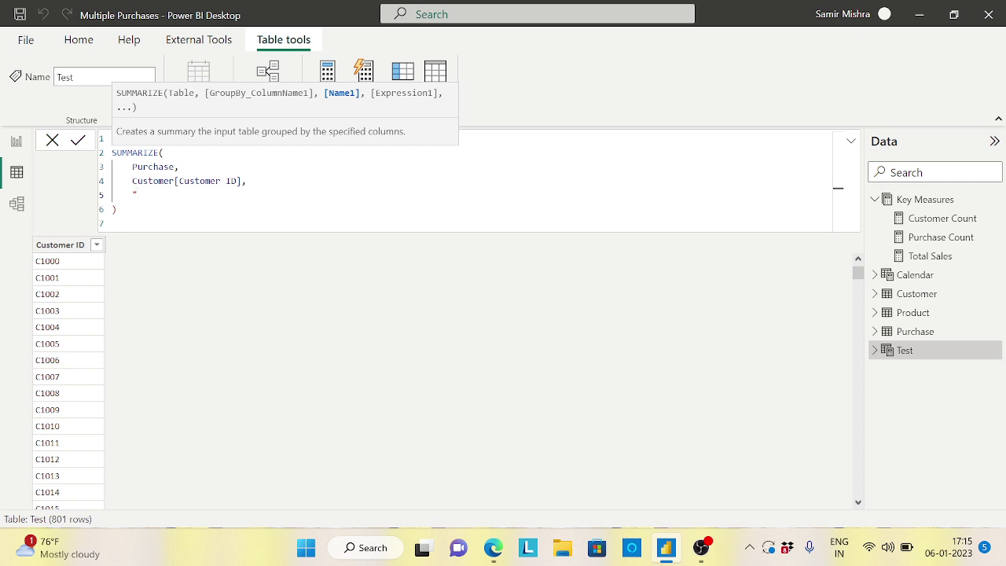
text(Purchase Count",)
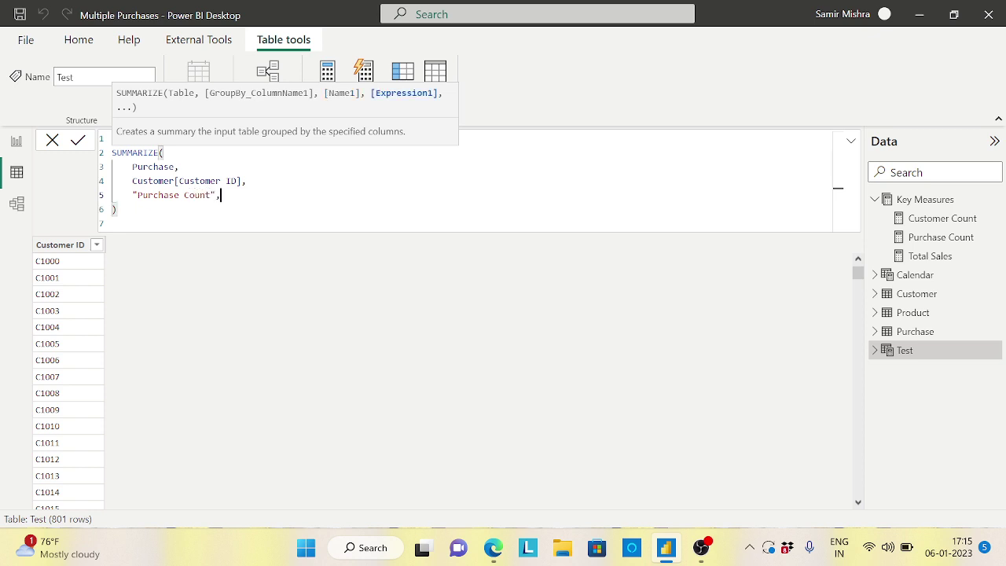
text([p)
click(283, 210)
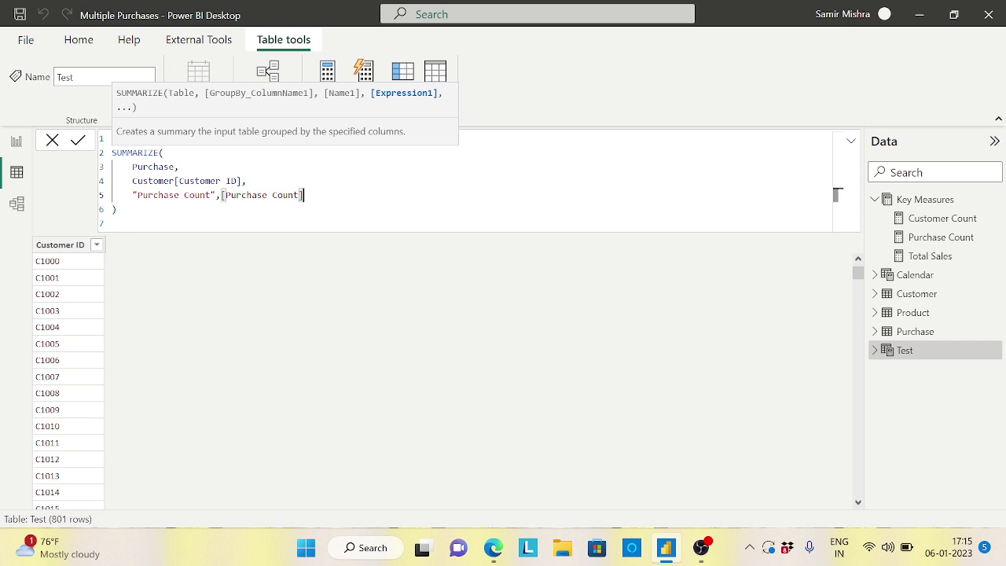
click(116, 209)
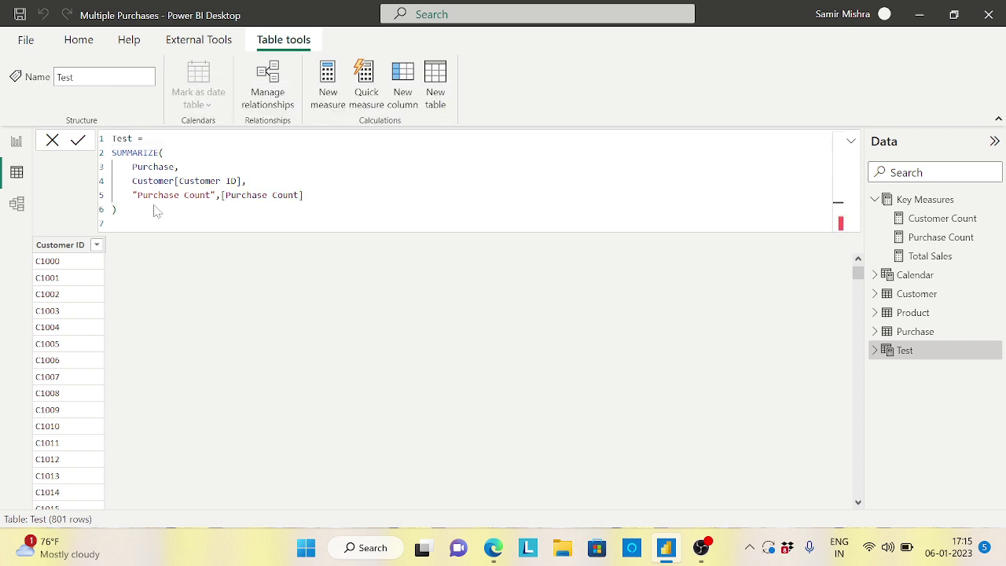
key(Return)
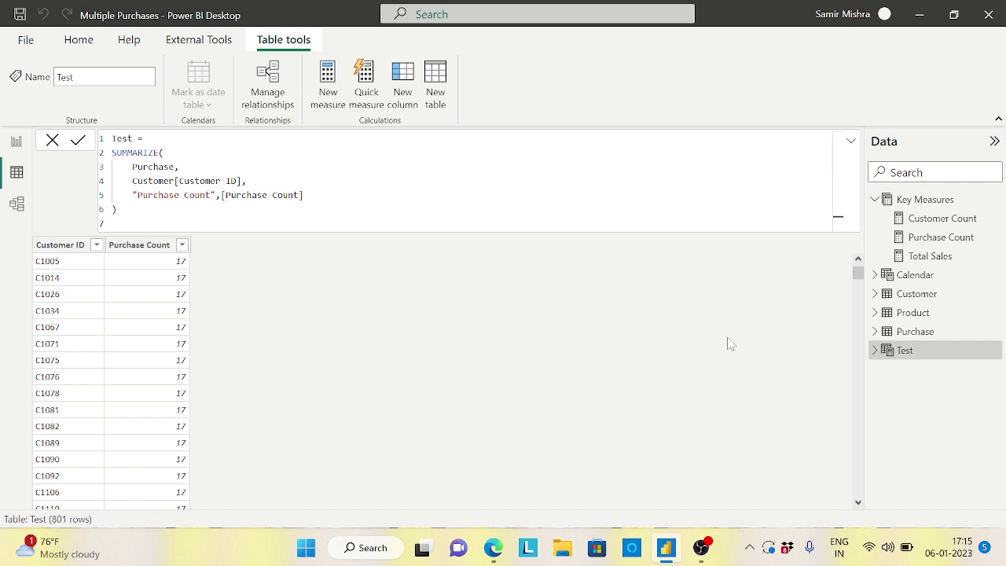
click(859, 501)
scroll(861, 507, down, 10)
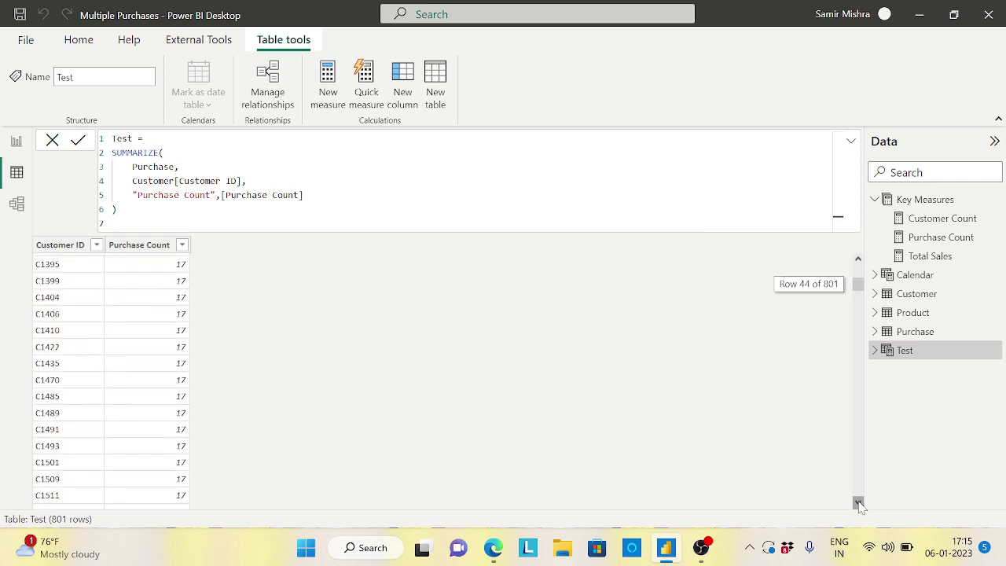
drag(858, 297, 841, 267)
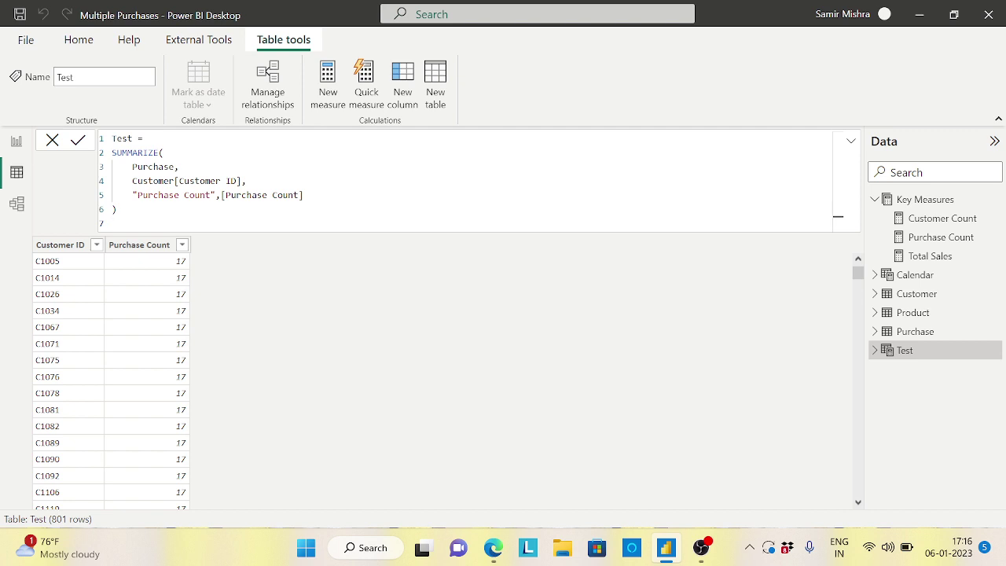
drag(112, 152, 154, 153)
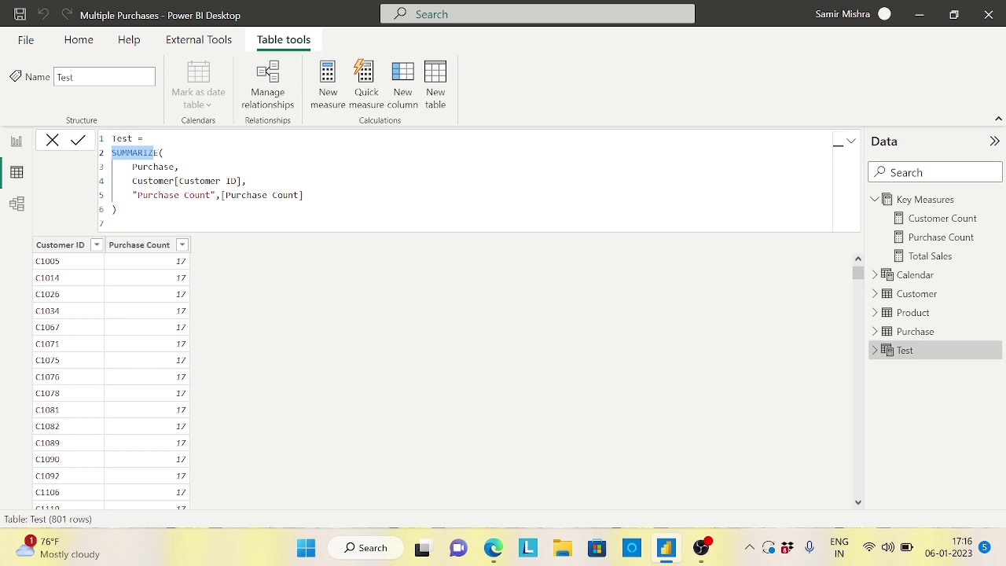
drag(132, 195, 303, 195)
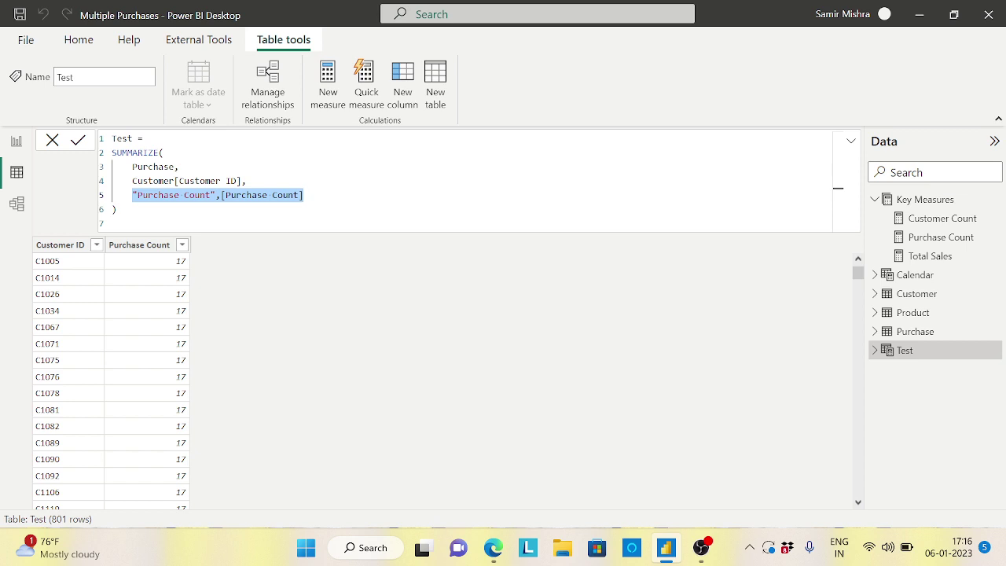
Drop the Purchase Count argument, insert ADDCOLUMNS( above SUMMARIZE, and indent the SUMMARIZE block.
key(BackSpace)
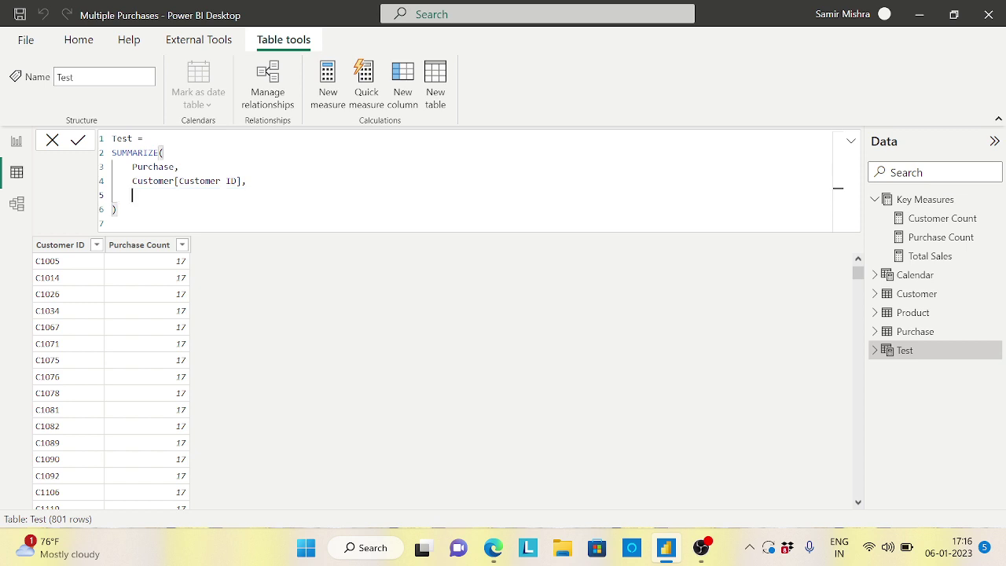
key(Delete)
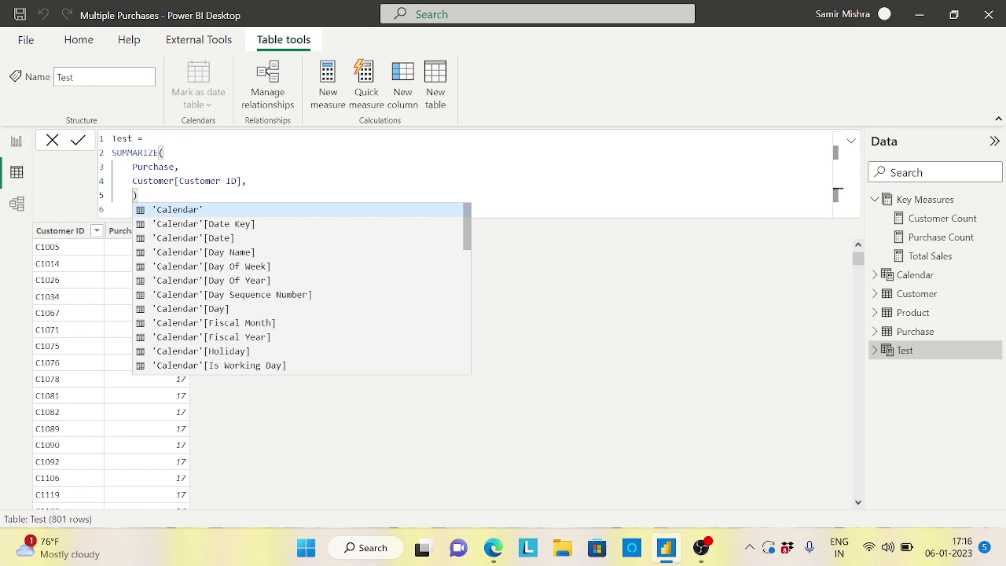
click(148, 138)
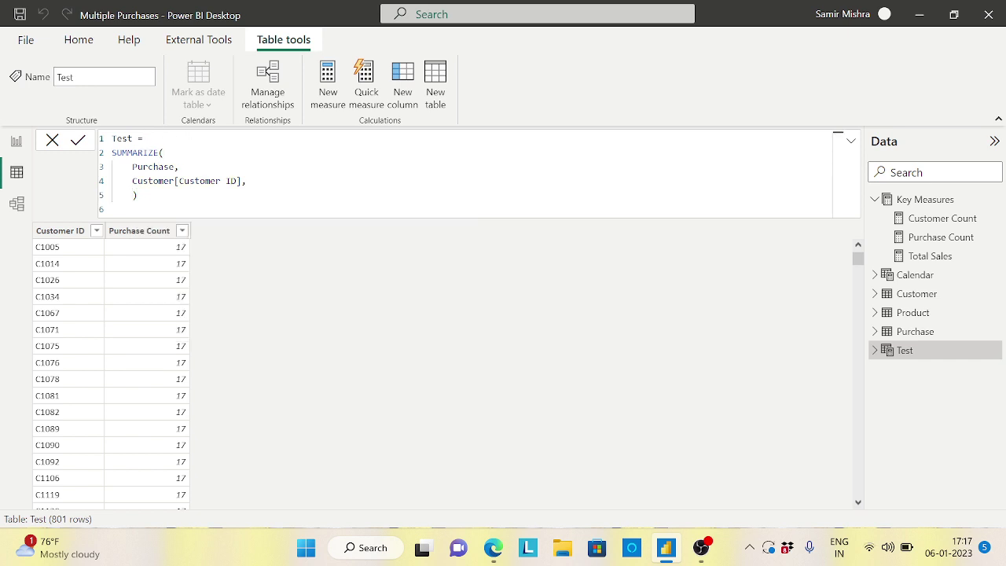
key(Return)
text(add)
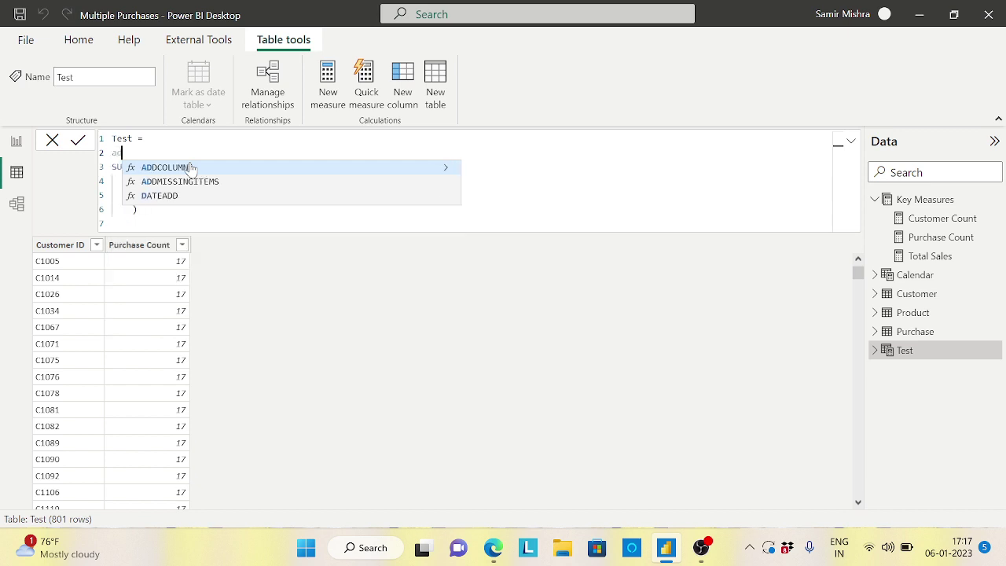
click(186, 171)
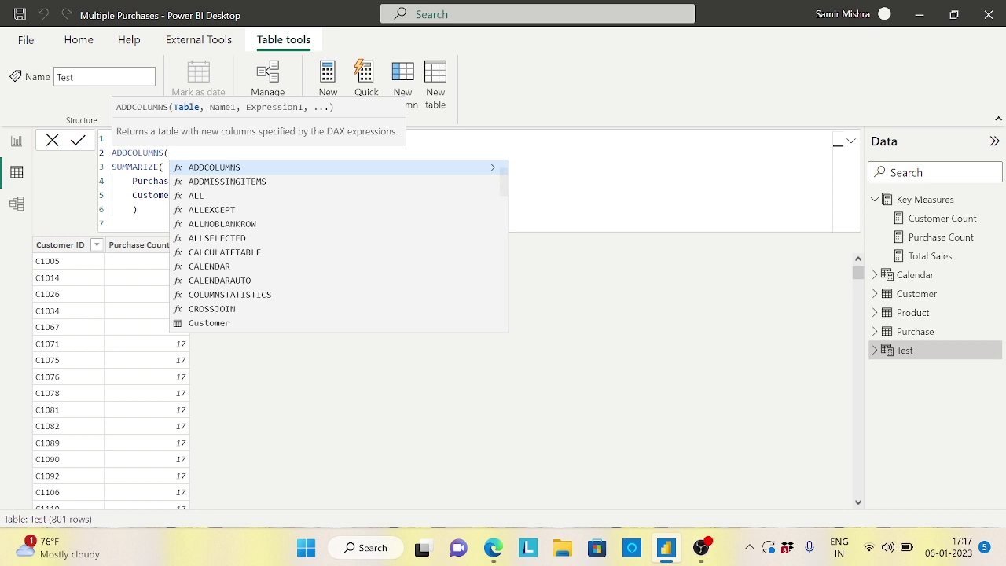
click(113, 166)
drag(112, 166, 142, 209)
key(Tab)
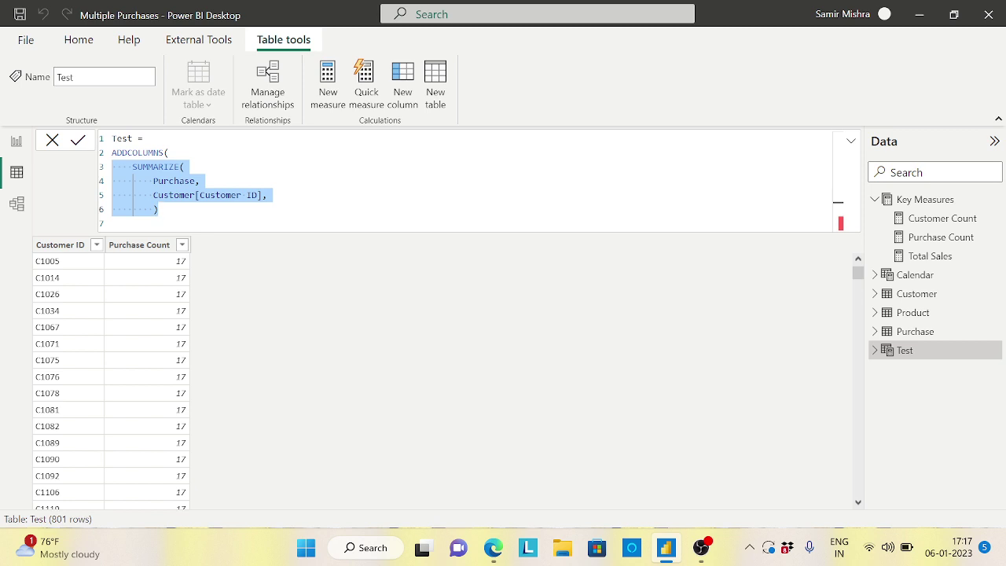
Add "Purchase Count", [Purchase Count] as the next ADDCOLUMNS argument on its own line.
click(236, 209)
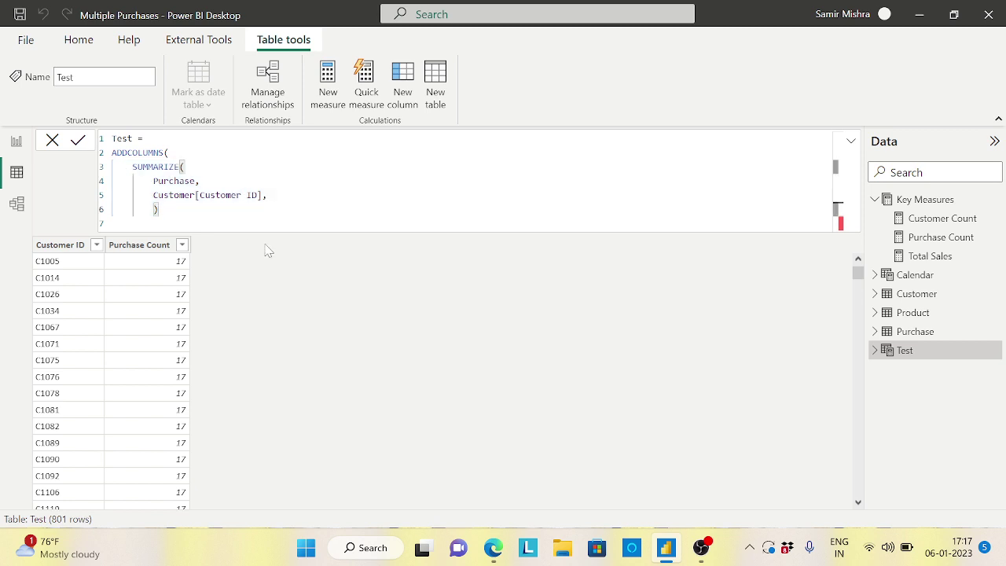
text(,)
key(Return)
key(BackSpace)
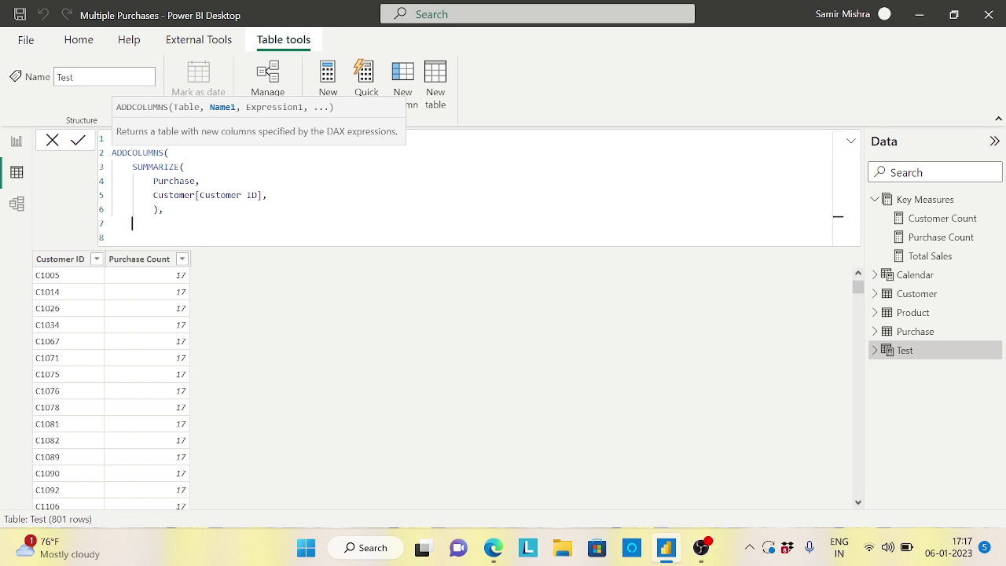
text("Purchase Count", [)
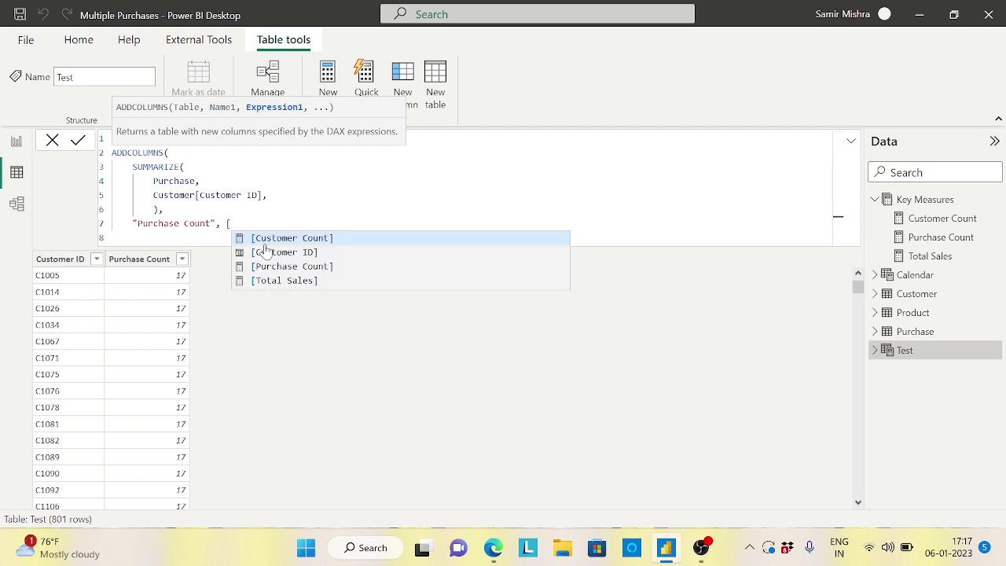
click(300, 268)
key(shift+Return)
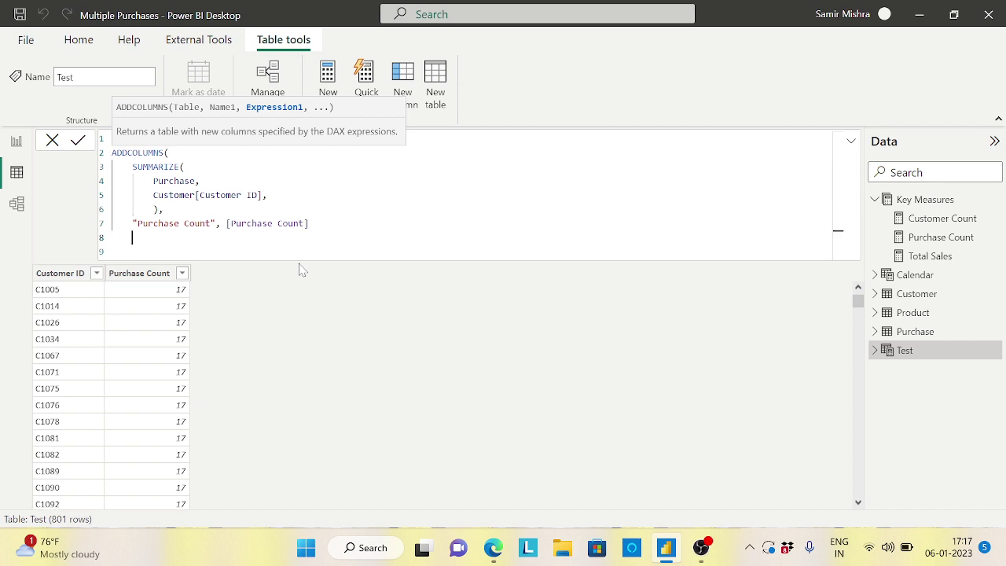
key(BackSpace)
Close ADDCOLUMNS with a bracket, commit, then remove the extra comma after Customer ID.
text())
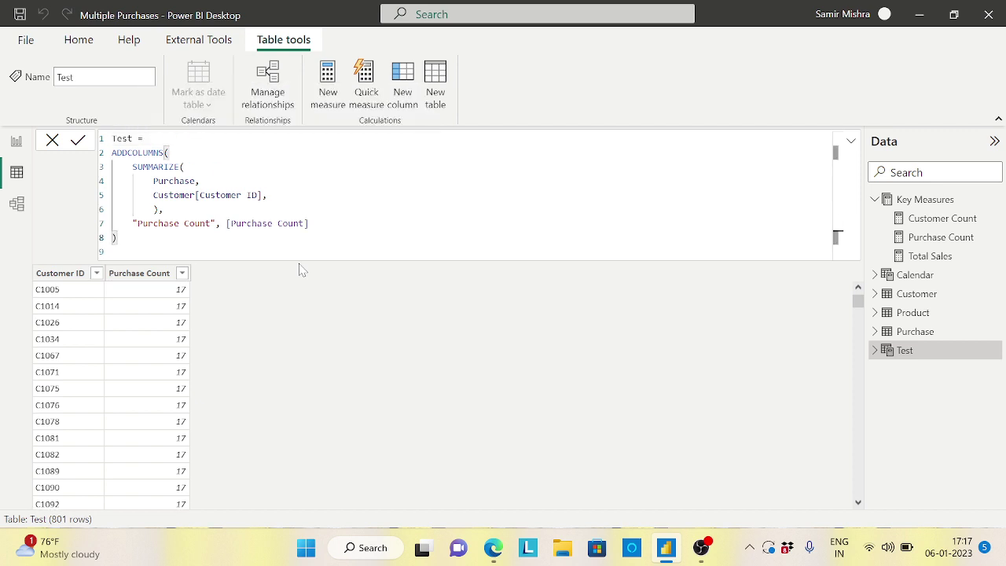
key(Return)
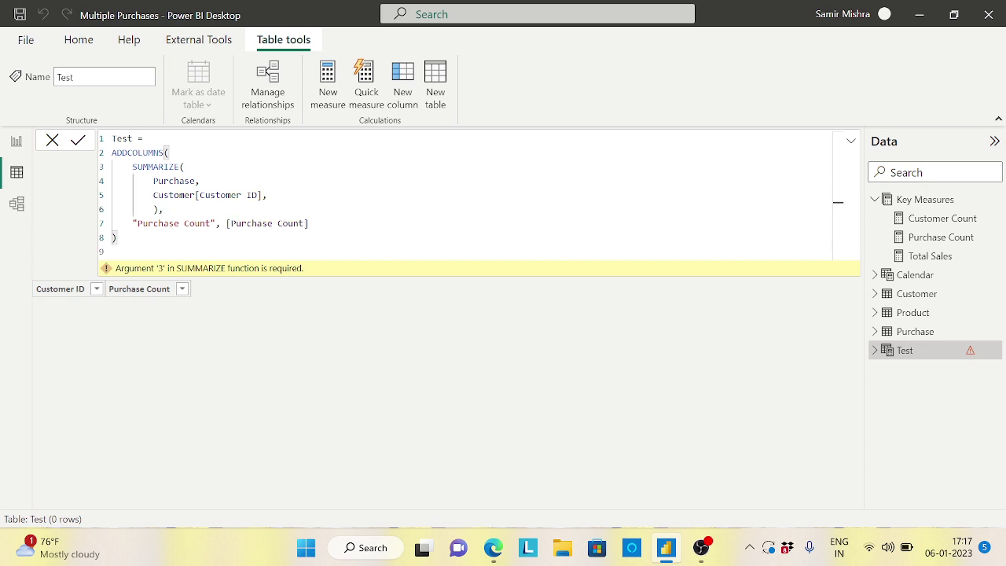
click(273, 195)
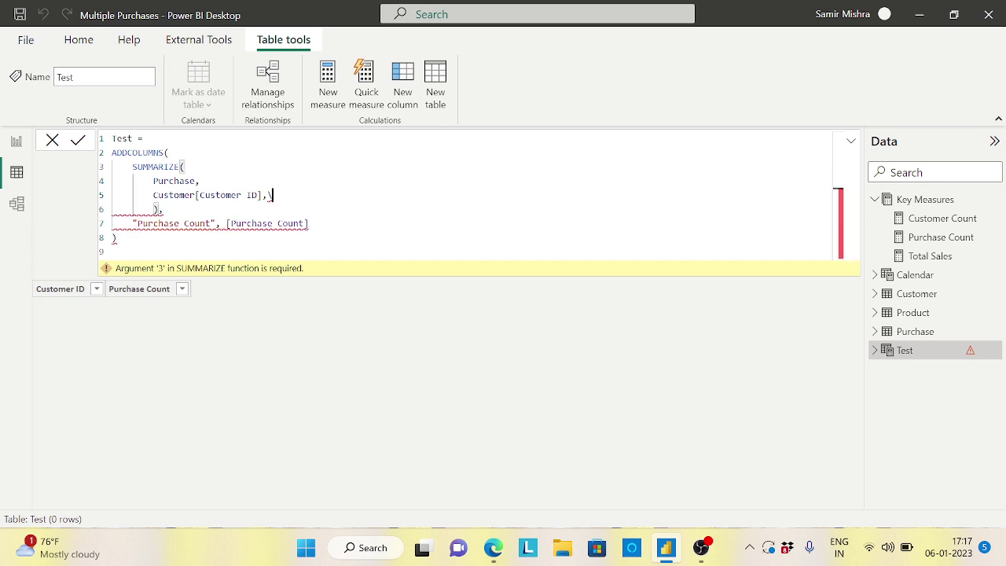
key(BackSpace)
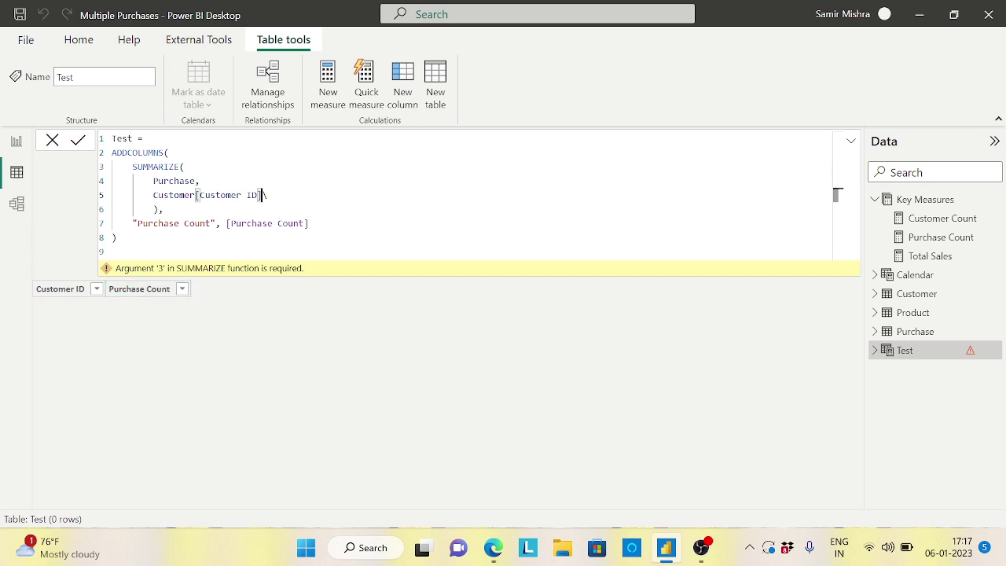
key(ctrl+End)
key(Up)
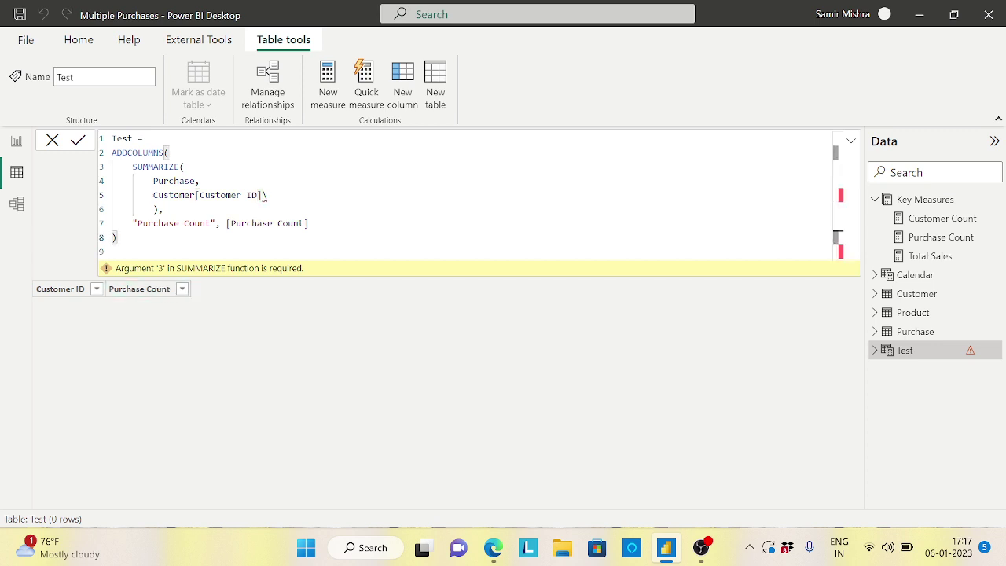
key(Return)
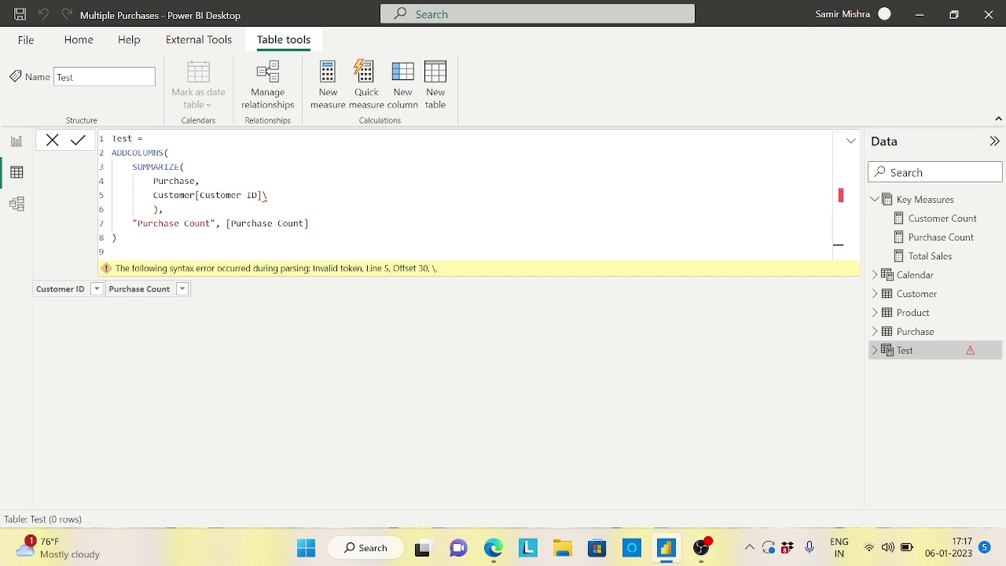
Delete the stray backslash after Customer ID, recommit, and select the ADDCOLUMNS expression to copy.
click(268, 195)
key(BackSpace)
key(Return)
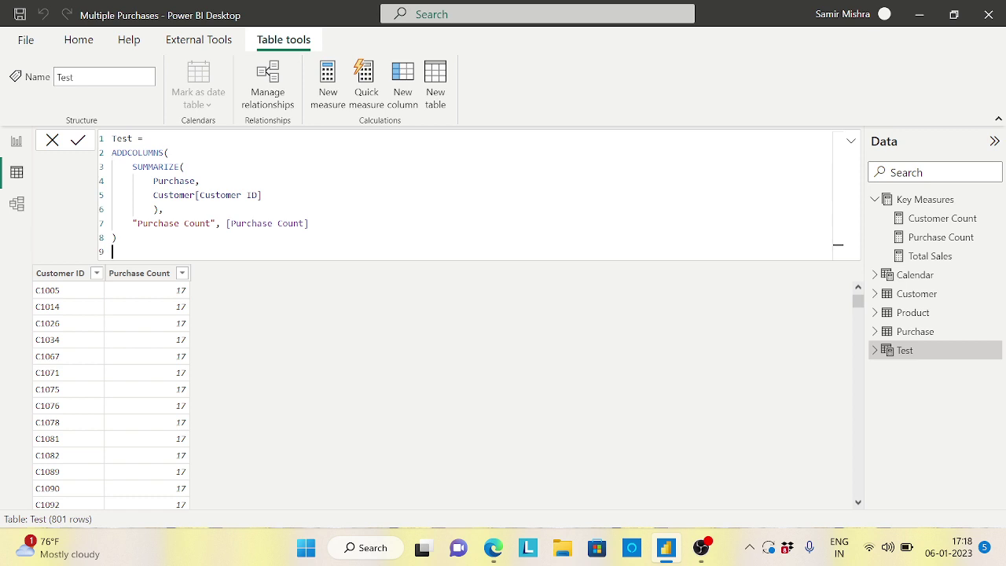
drag(111, 153, 117, 237)
key(ctrl+c)
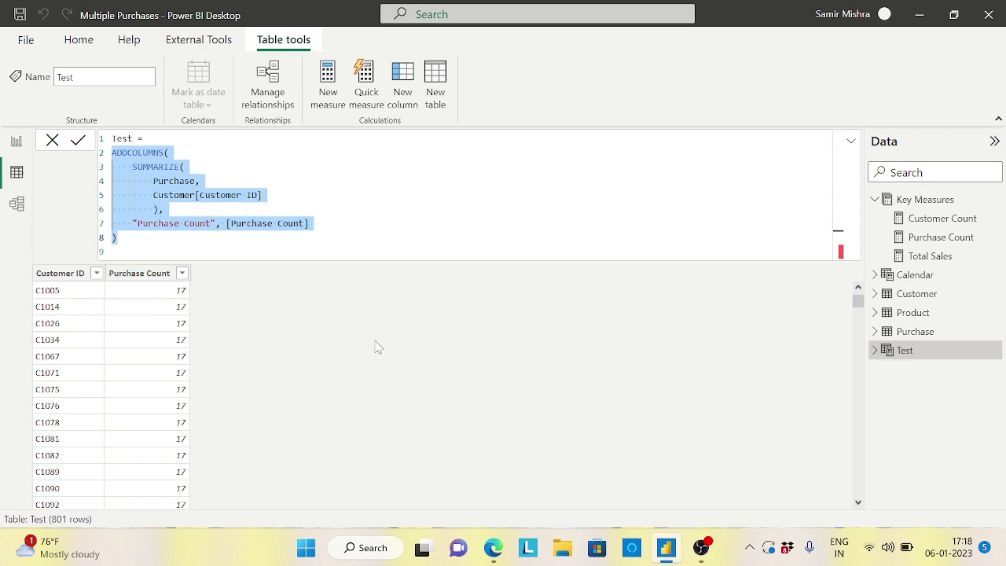
Create a Key Measures measure named Multiple Purchase and paste the copied ADDCOLUMNS expression into it.
click(16, 141)
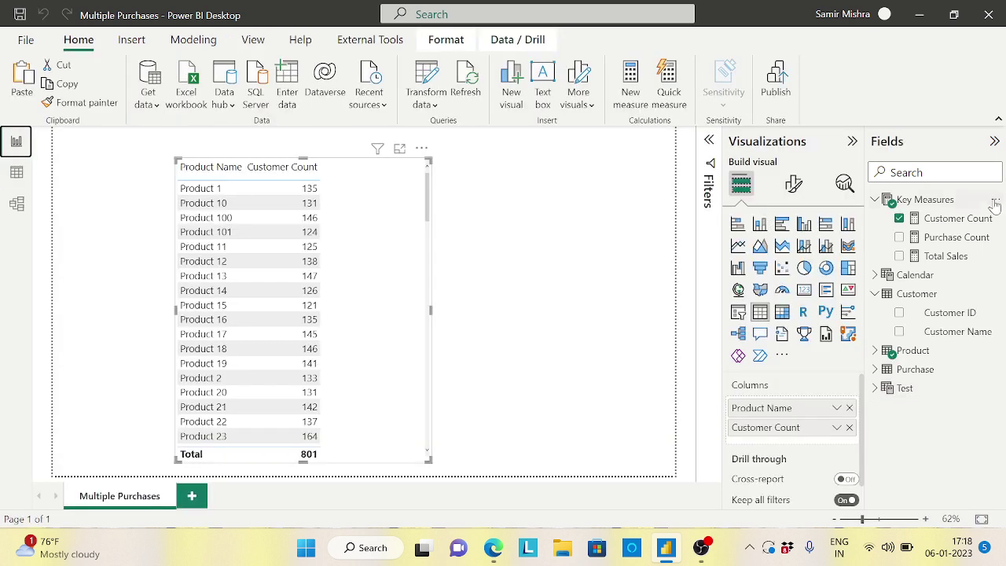
click(994, 199)
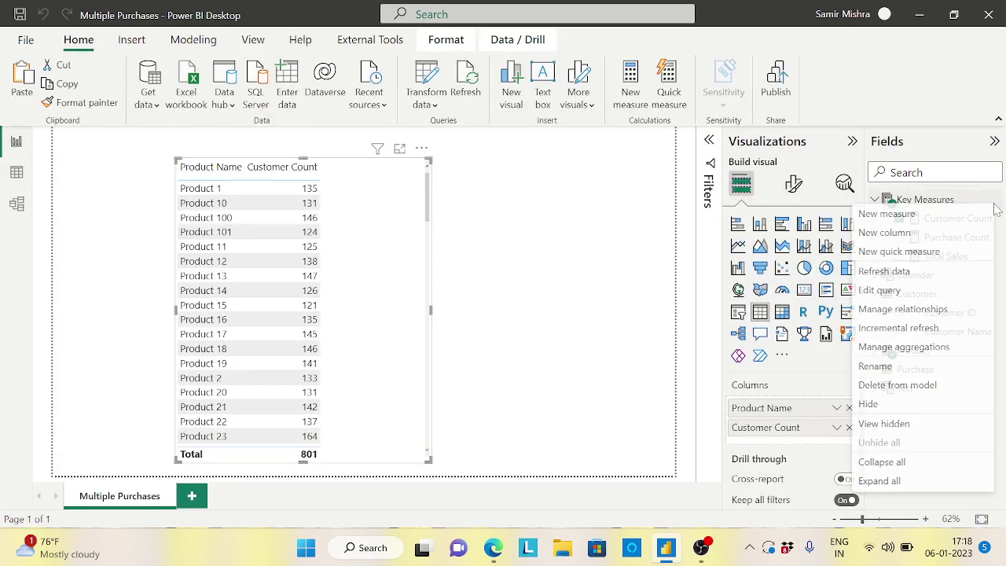
click(896, 214)
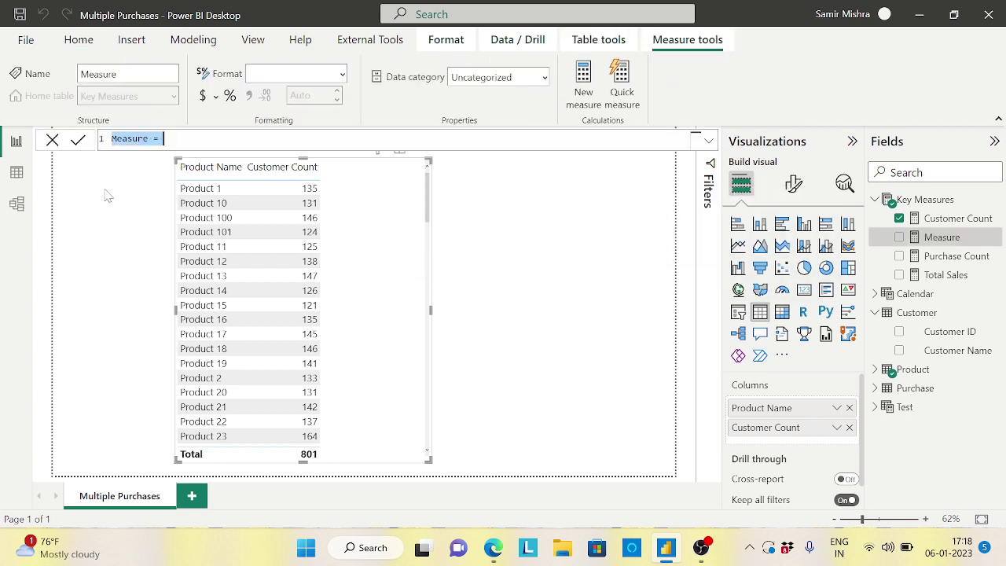
text(Mult)
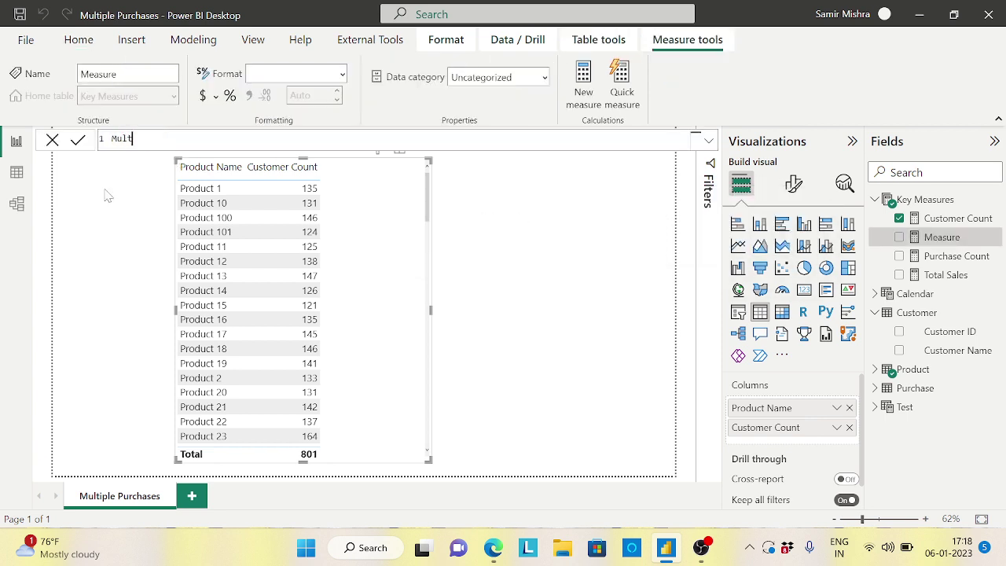
text(iple Purchase=)
key(shift+Return)
key(ctrl+v)
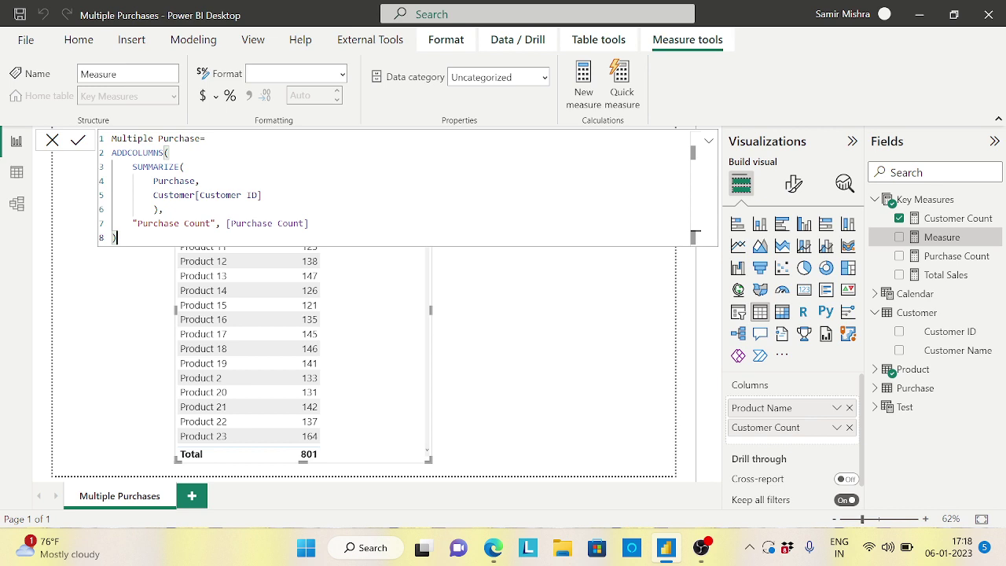
click(696, 138)
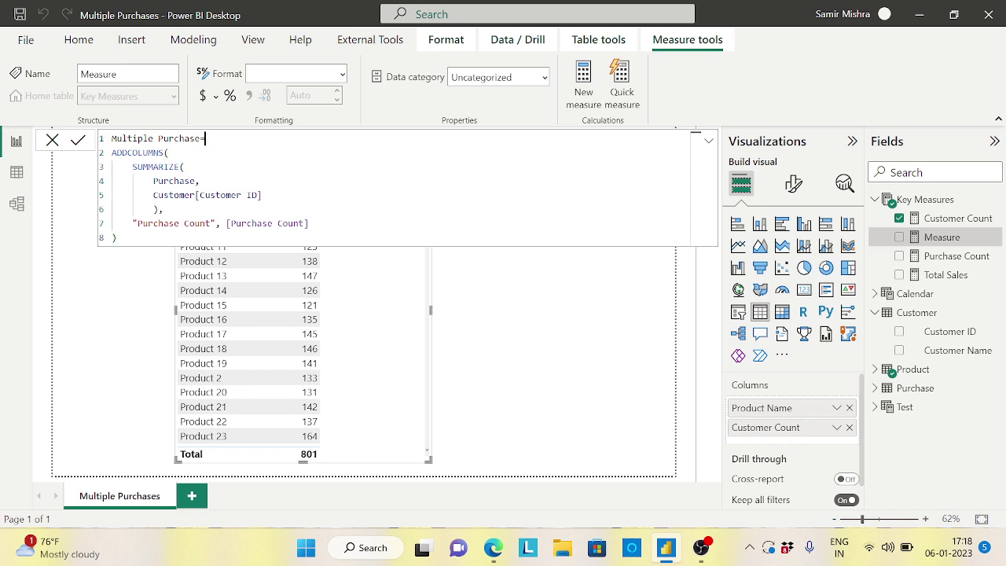
Insert FILTER( after the measure name and indent the ADDCOLUMNS block inside it.
key(shift+Return)
text(filter)
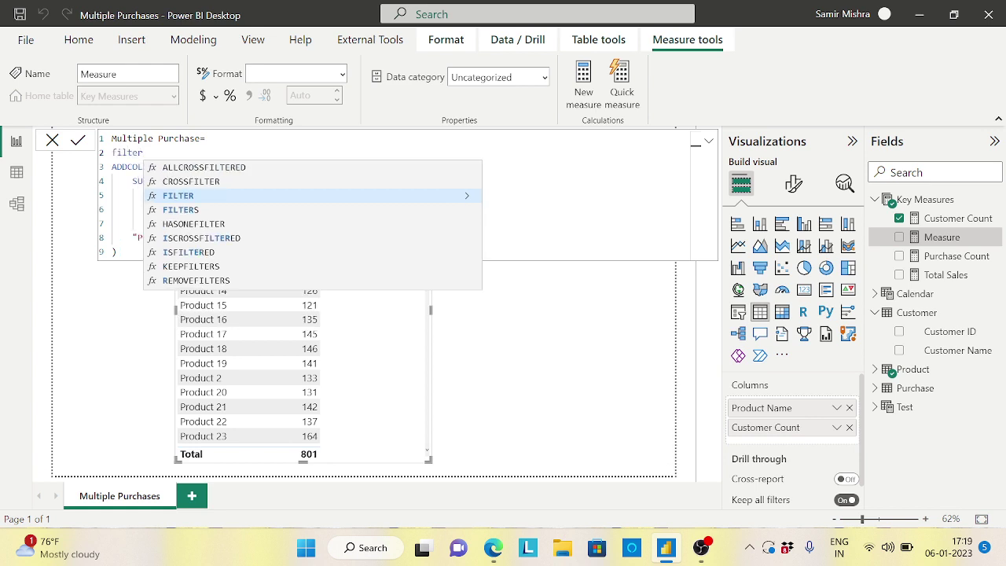
key(Tab)
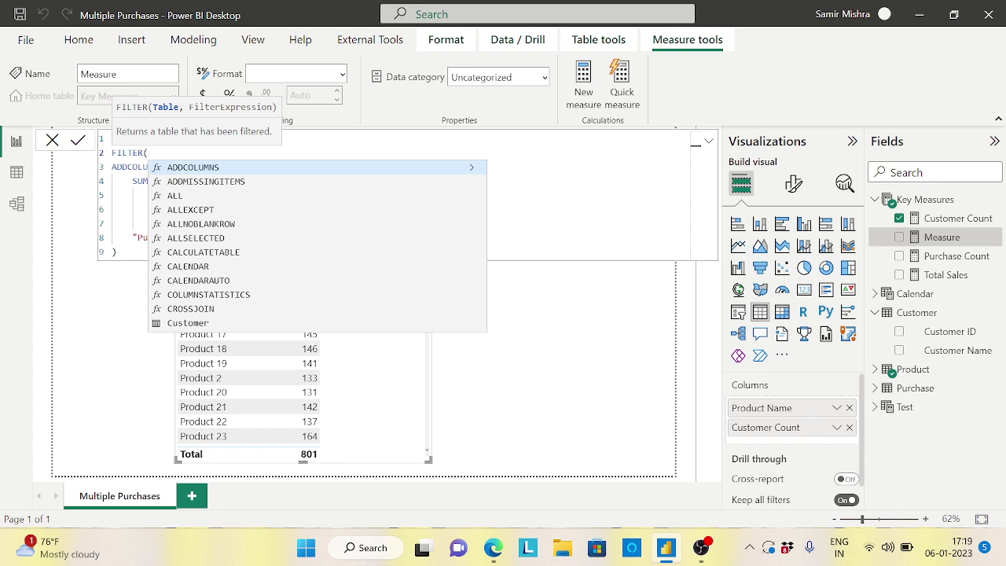
drag(695, 154, 696, 246)
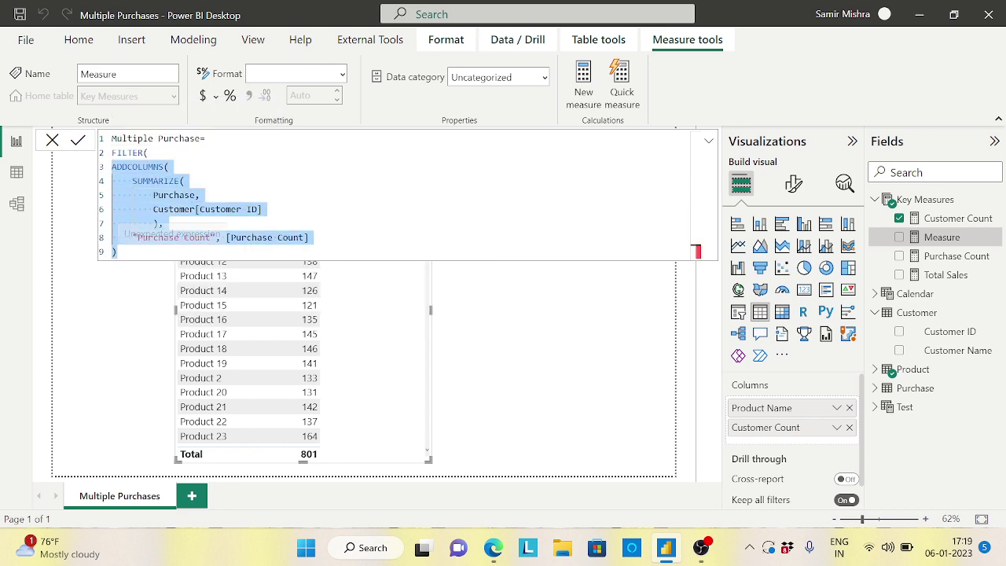
key(Tab)
key(Right)
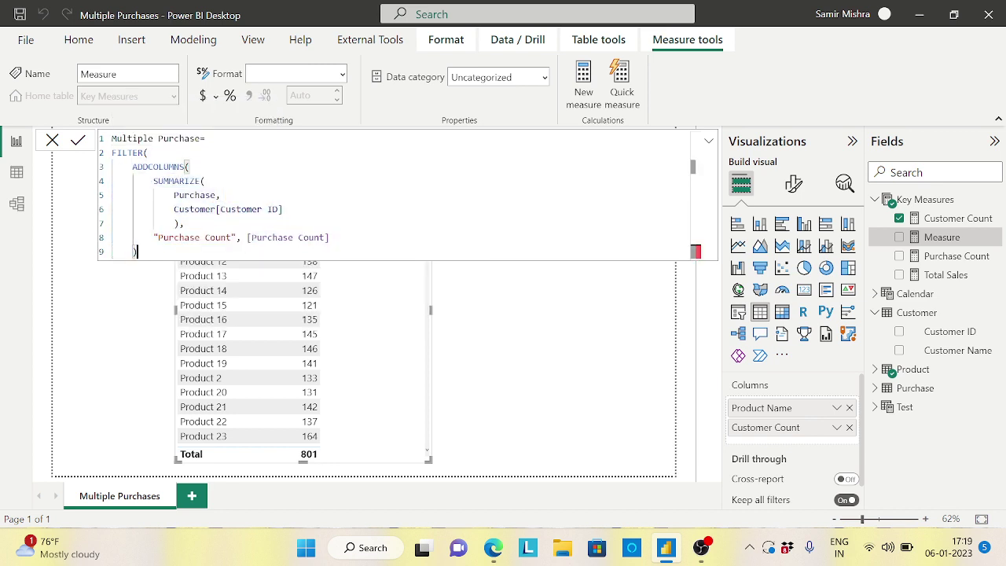
Add the filter condition [Purchase Count]>=2, close FILTER, and commit the measure.
text(,)
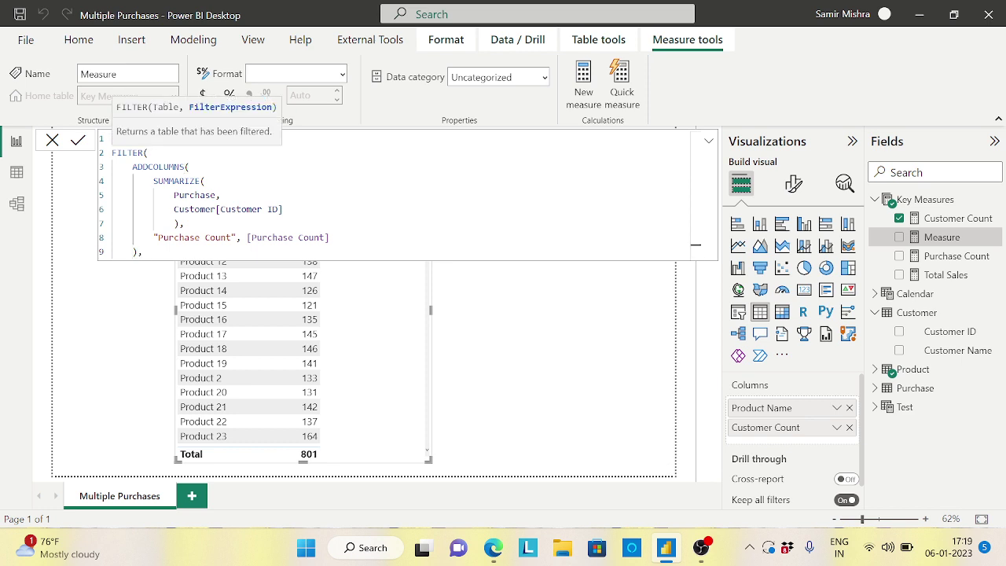
key(shift+Return)
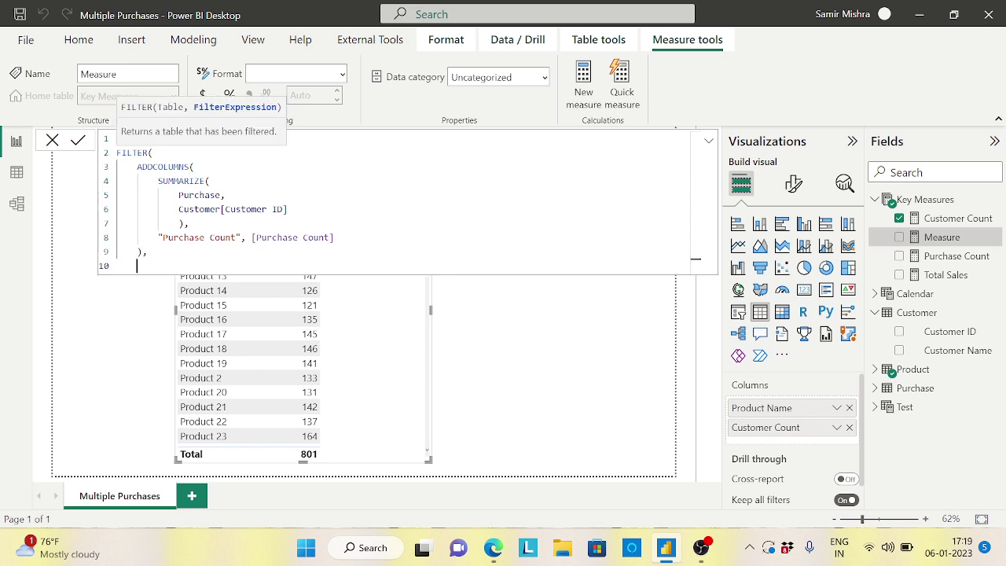
key(BackSpace)
text(pu)
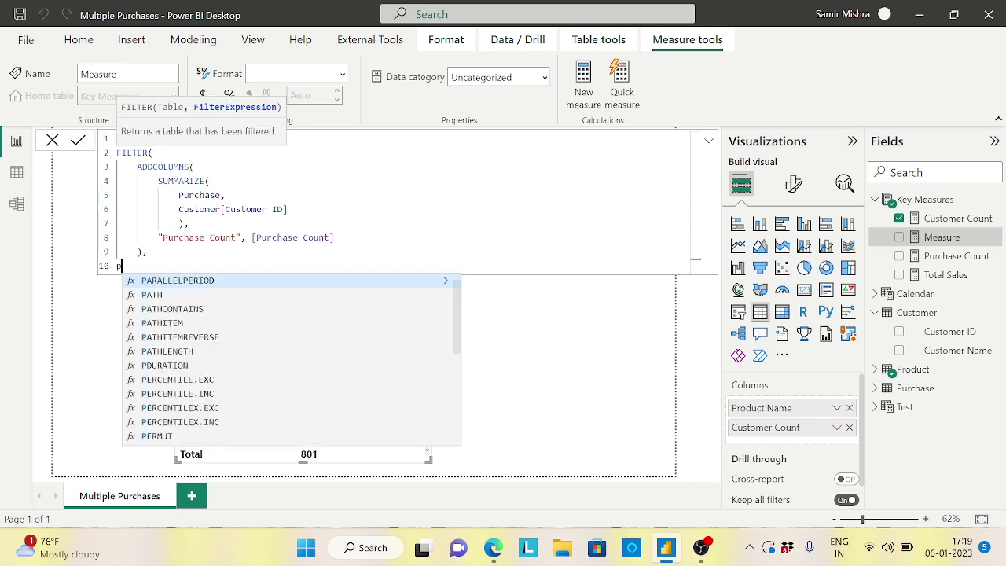
click(198, 282)
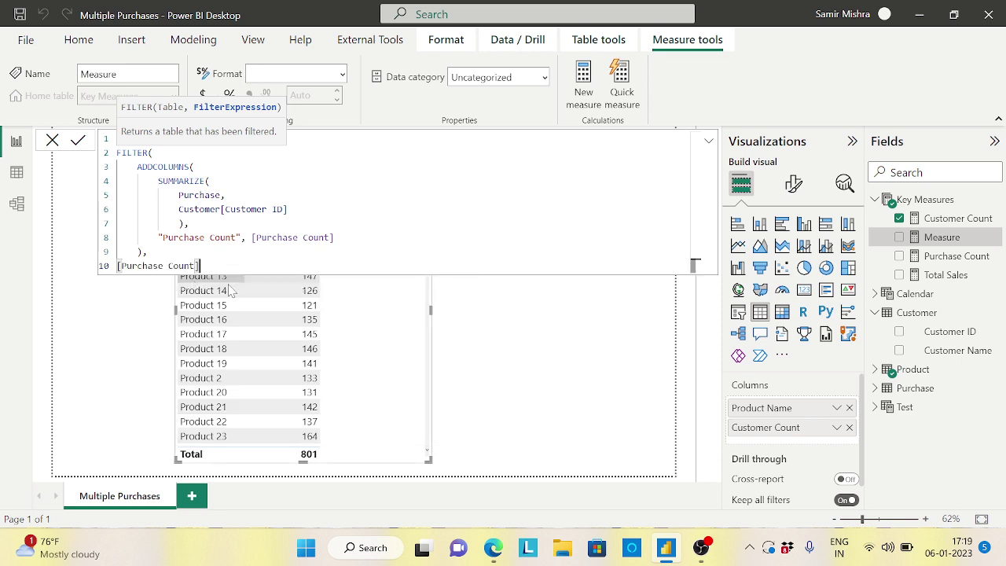
text(>=2)
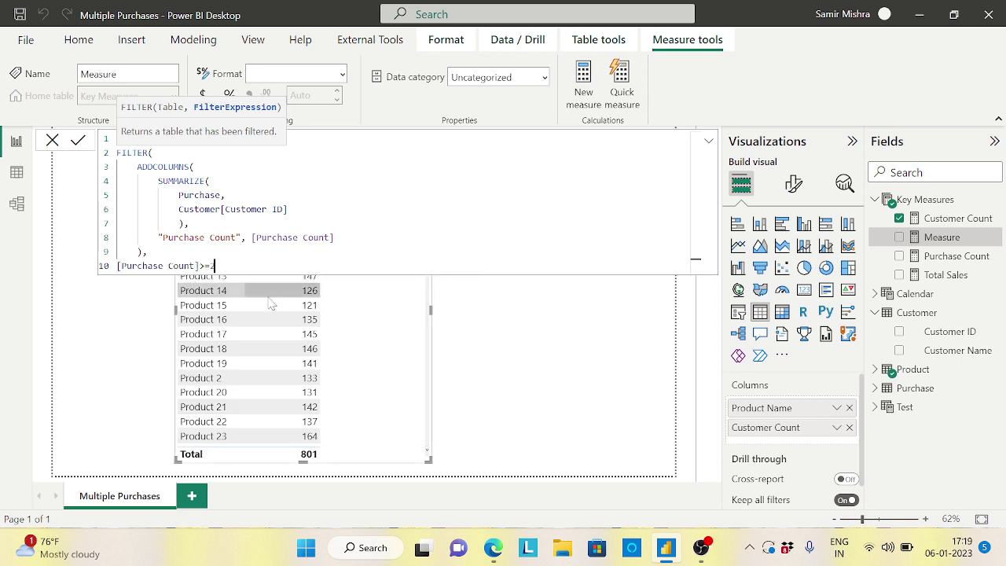
key(shift+Return)
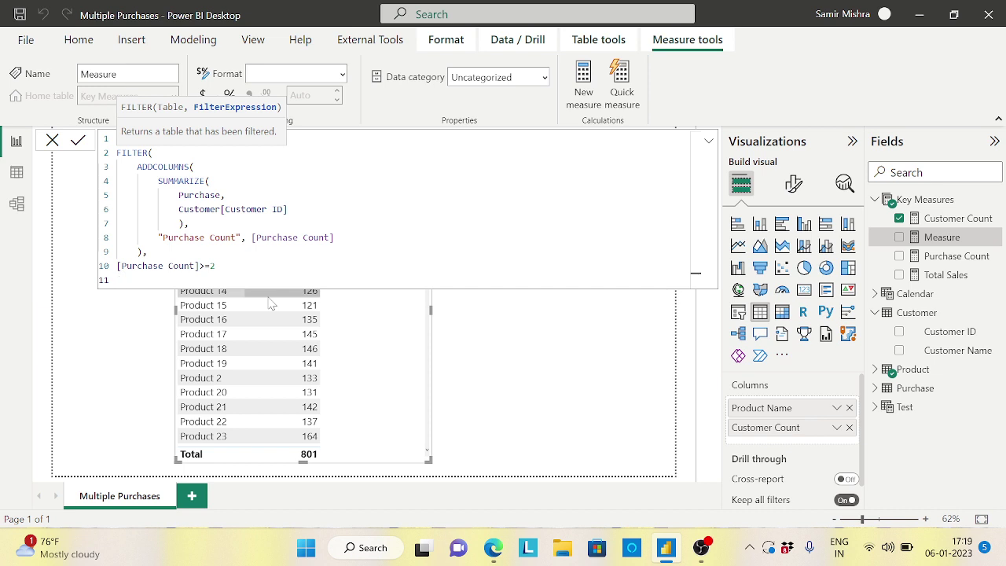
text())
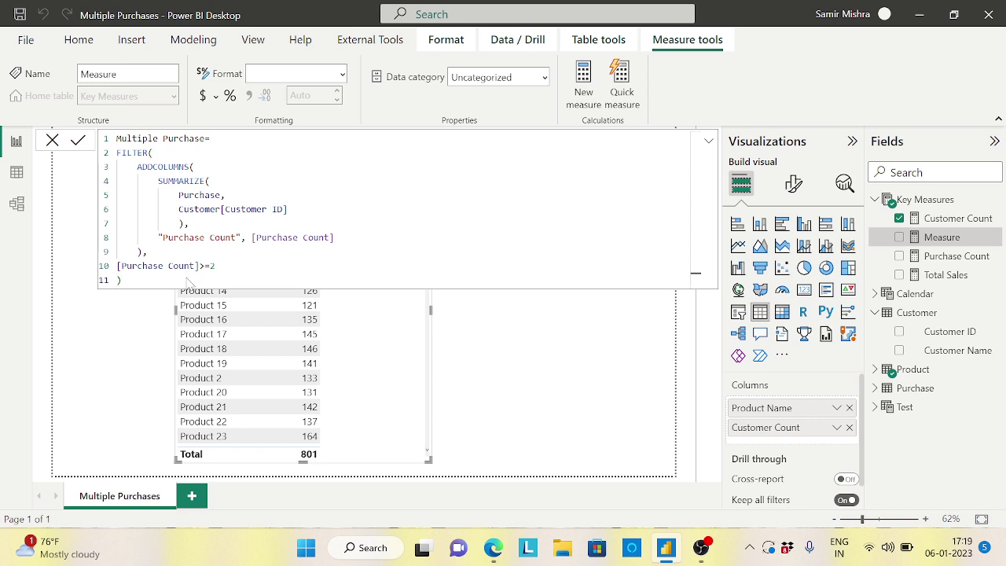
key(Return)
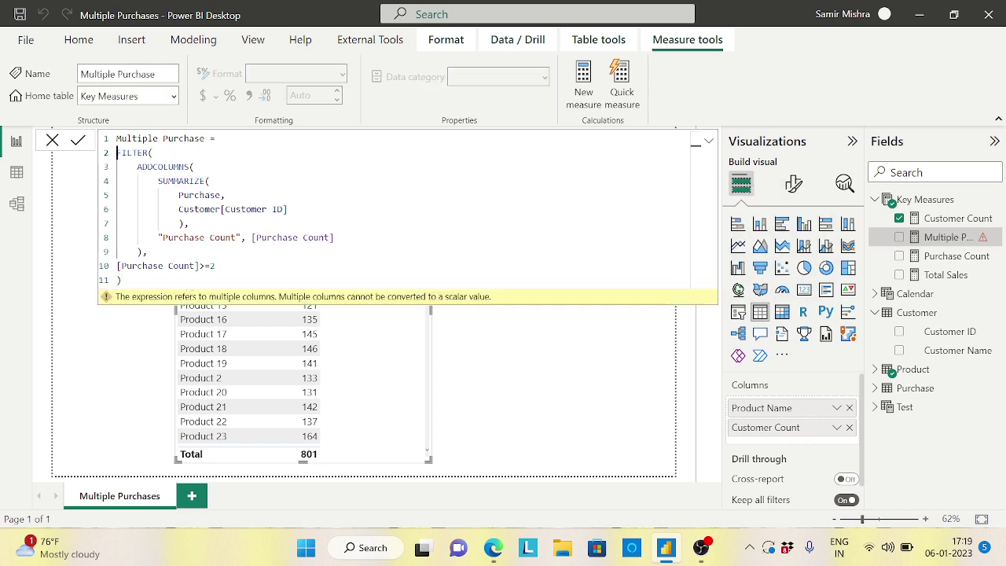
Wrap the FILTER expression in COUNTROWS( ) and commit the Multiple Purchase measure.
drag(116, 153, 146, 153)
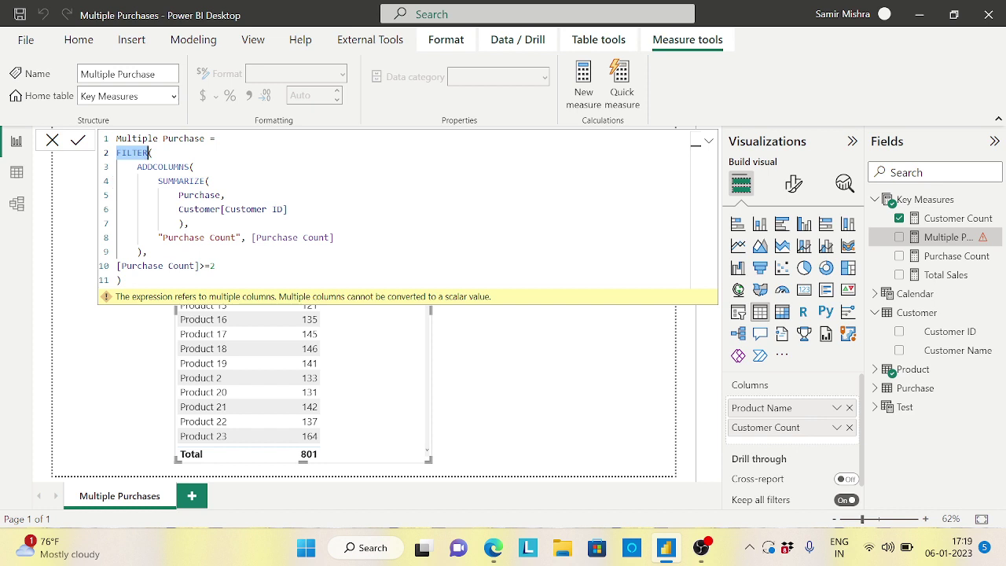
click(220, 139)
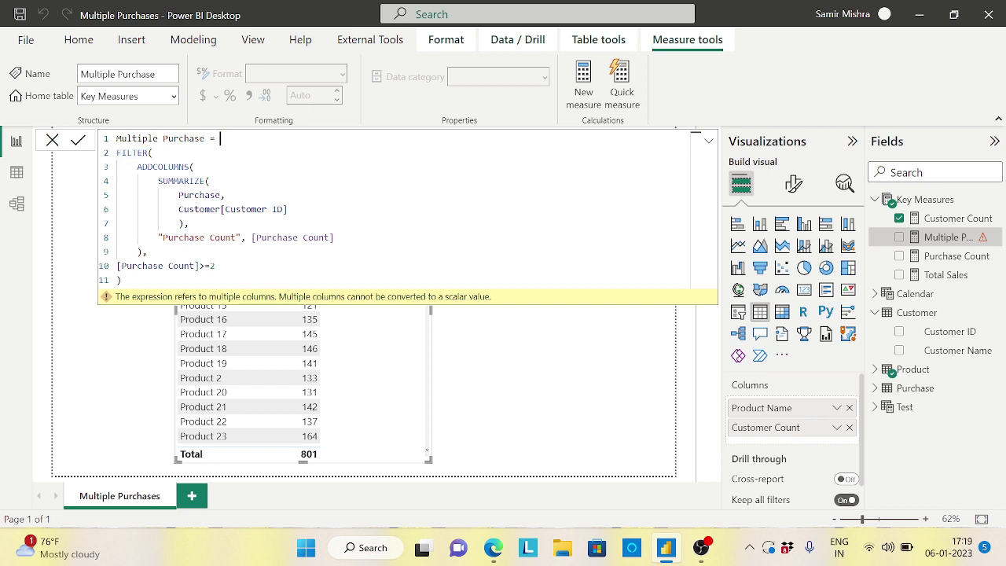
key(Return)
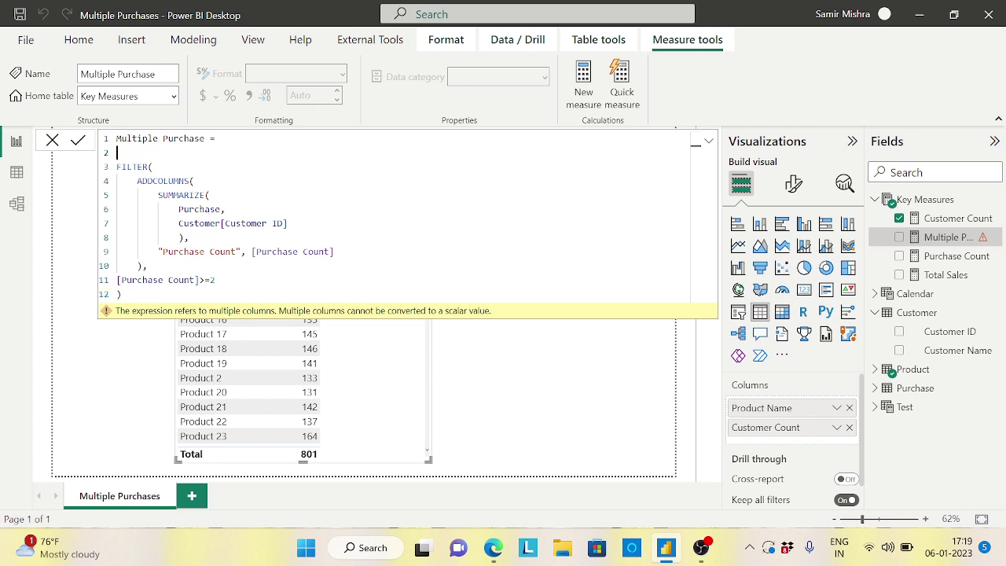
text(Count)
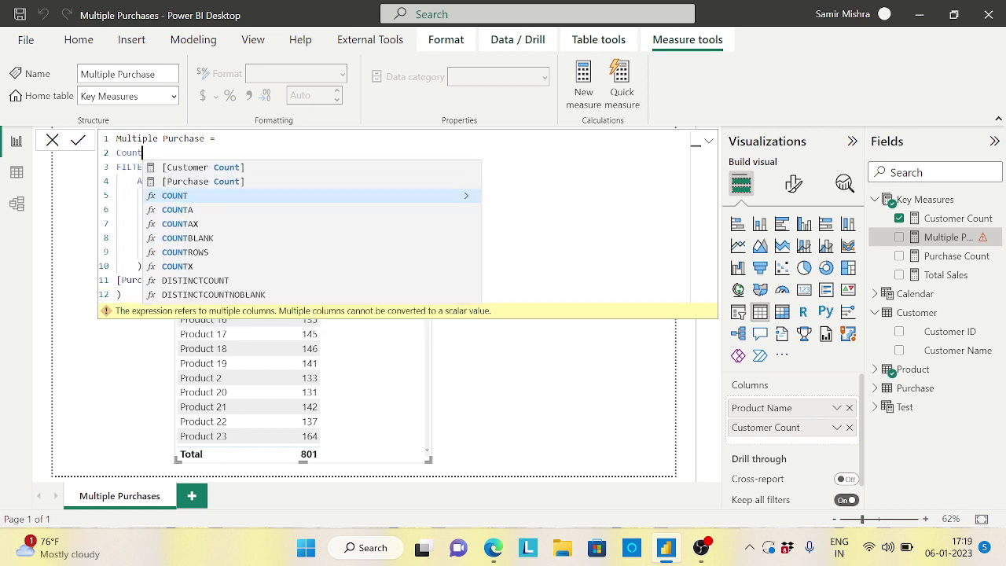
text(rows)
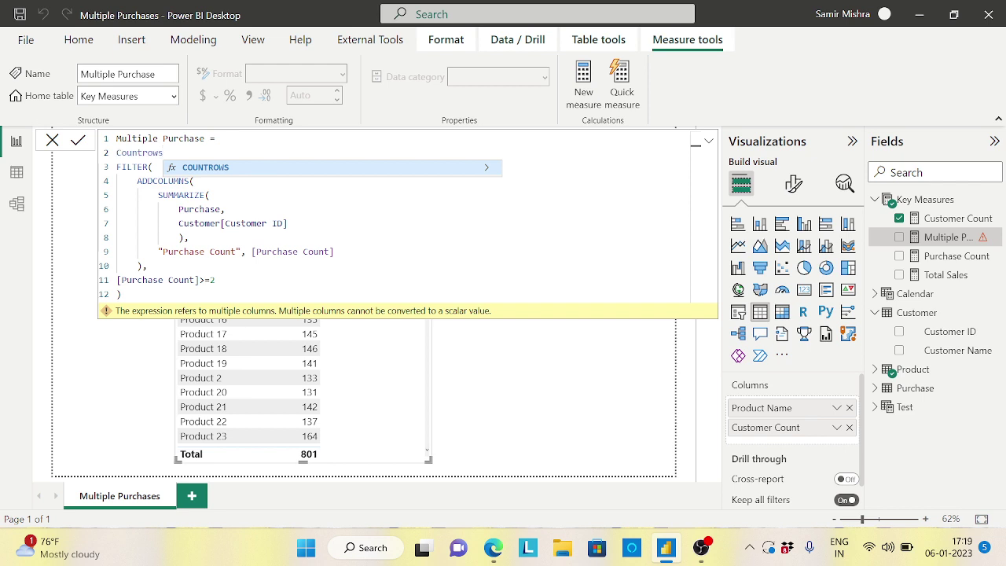
key(Tab)
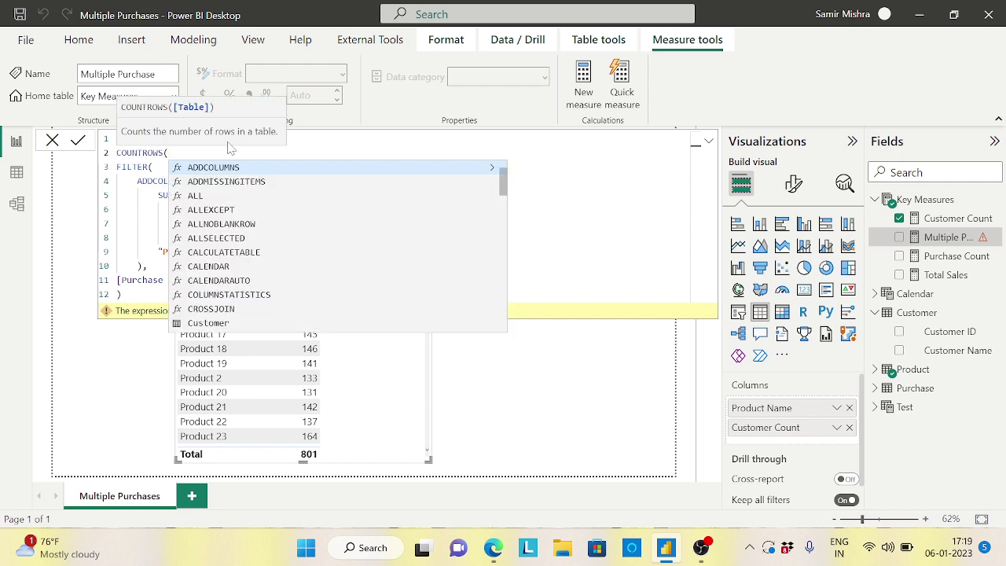
key(Escape)
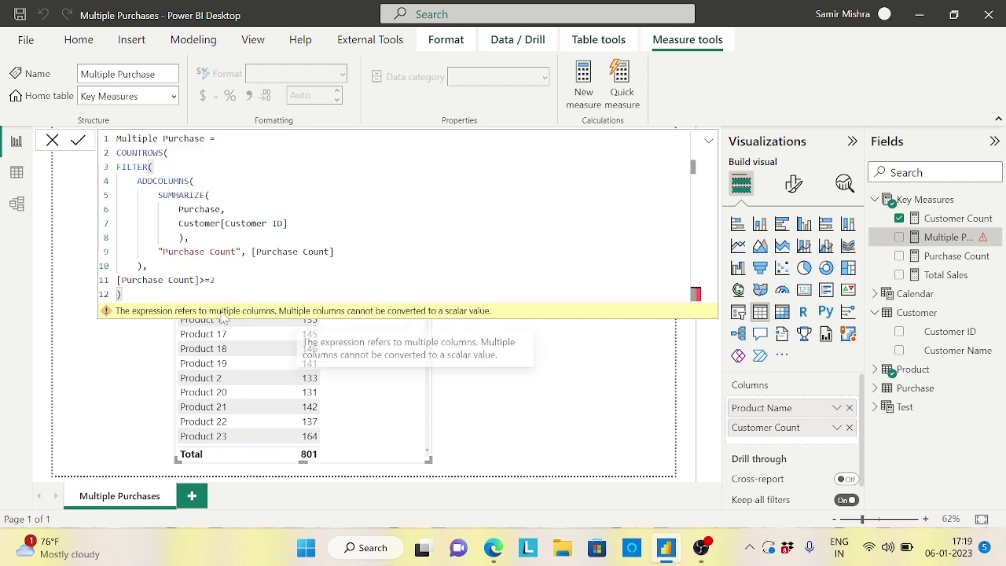
text())
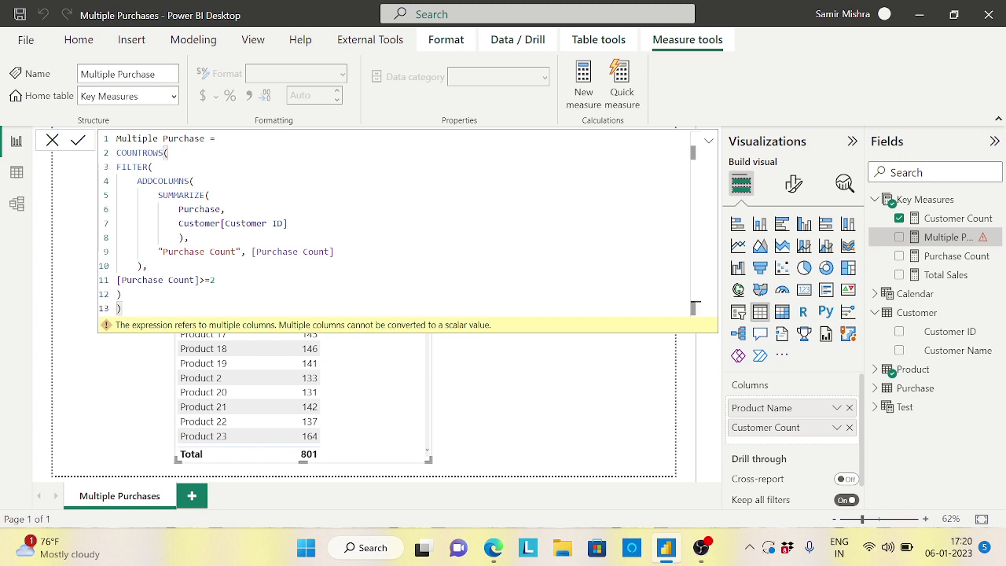
key(Return)
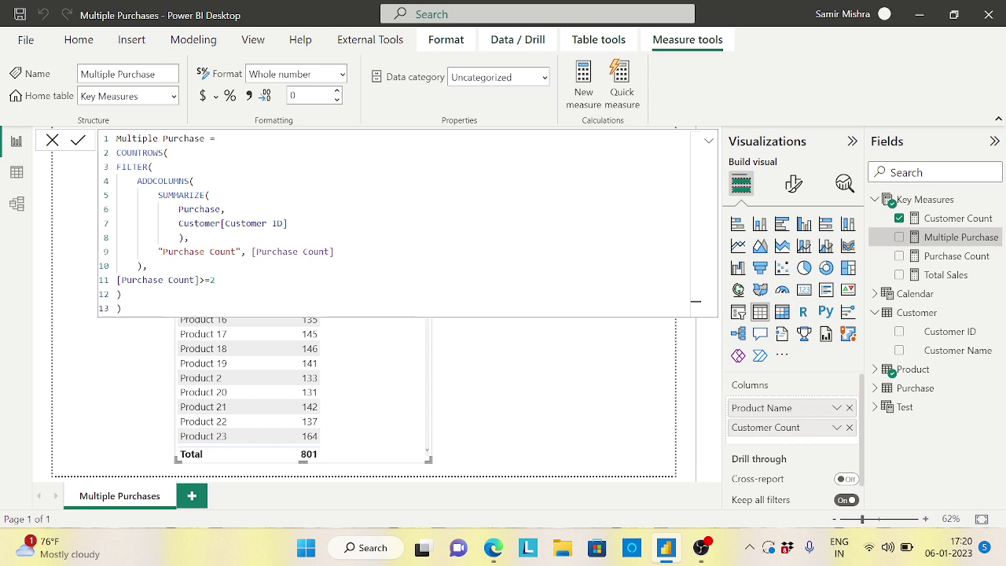
Add Multiple Purchase to the product table, widen it, and sort descending so Product 24 (22) leads.
click(694, 306)
click(912, 296)
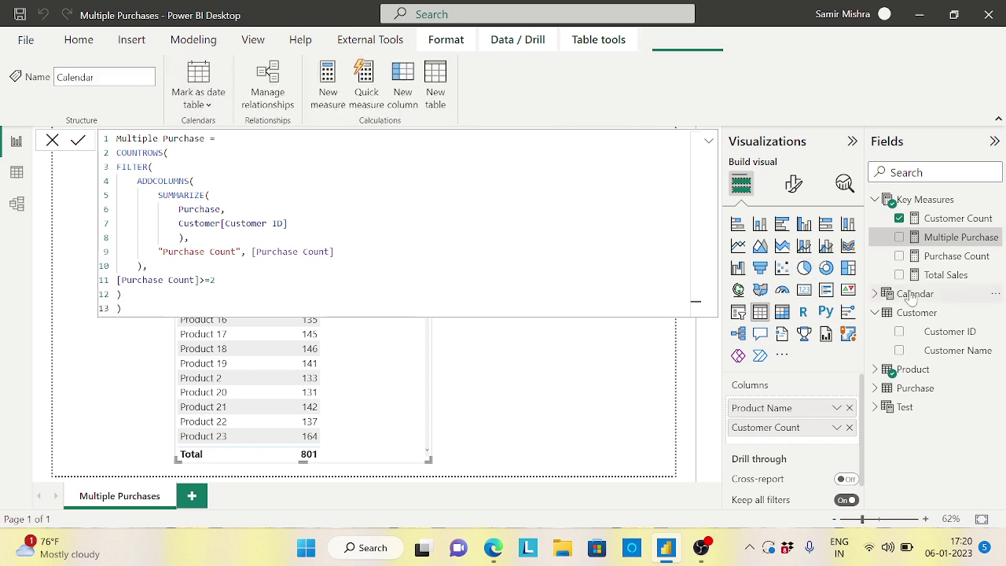
click(708, 144)
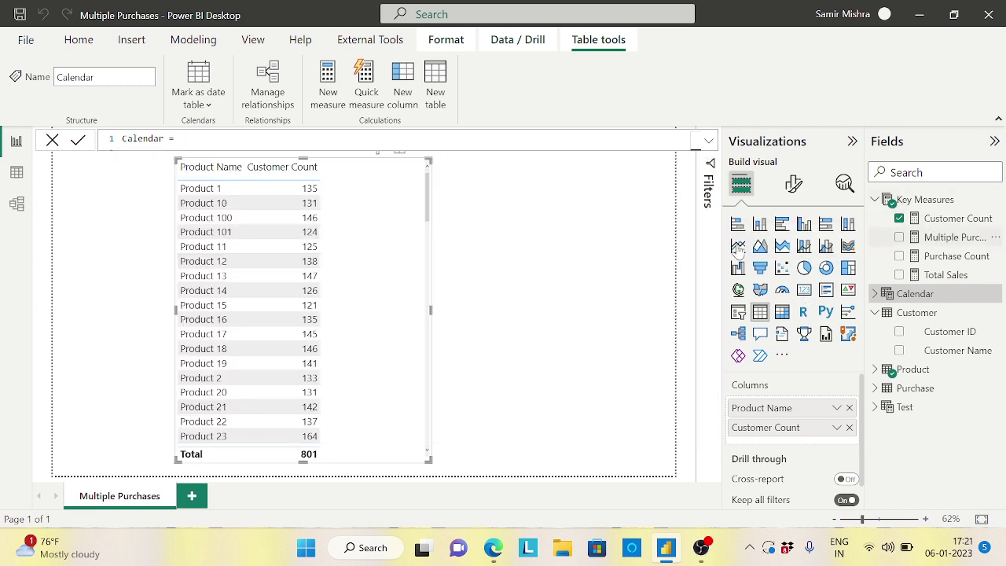
drag(739, 250, 395, 272)
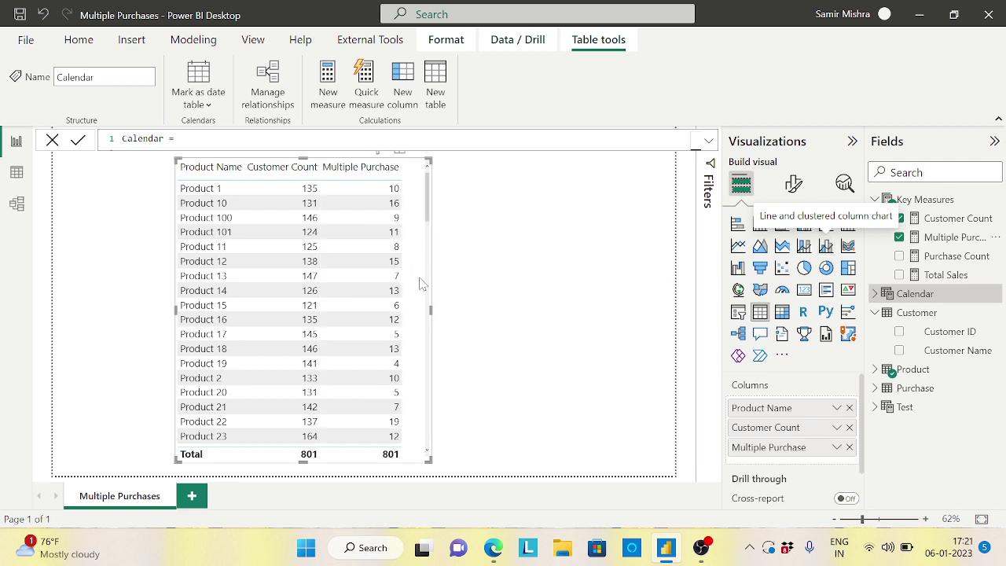
drag(431, 310, 529, 306)
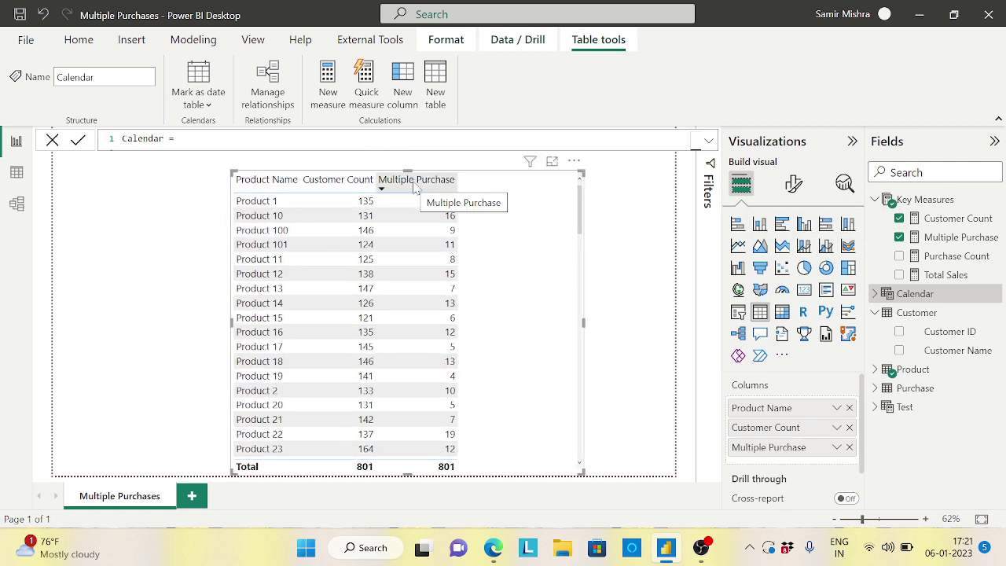
click(415, 182)
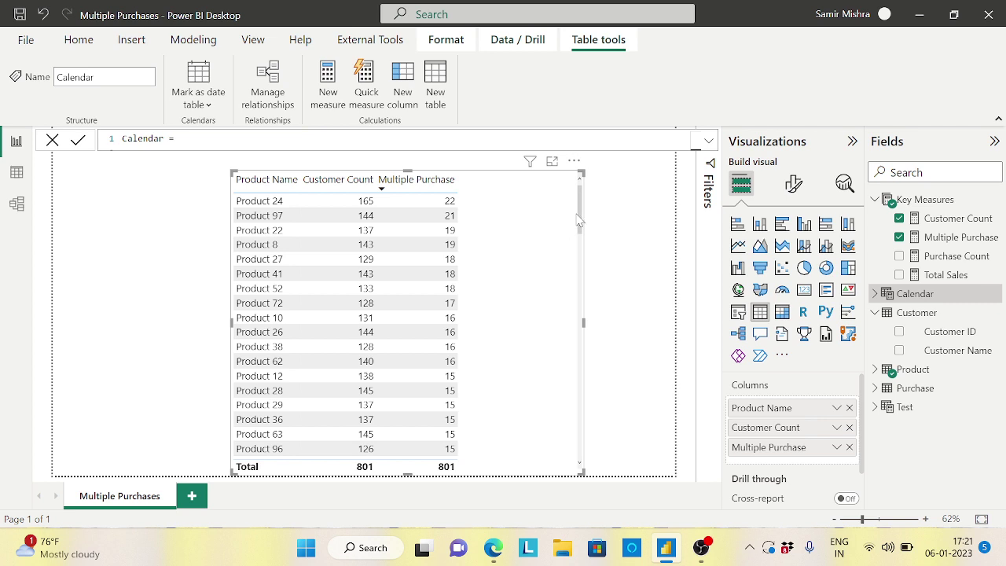
drag(582, 214, 581, 458)
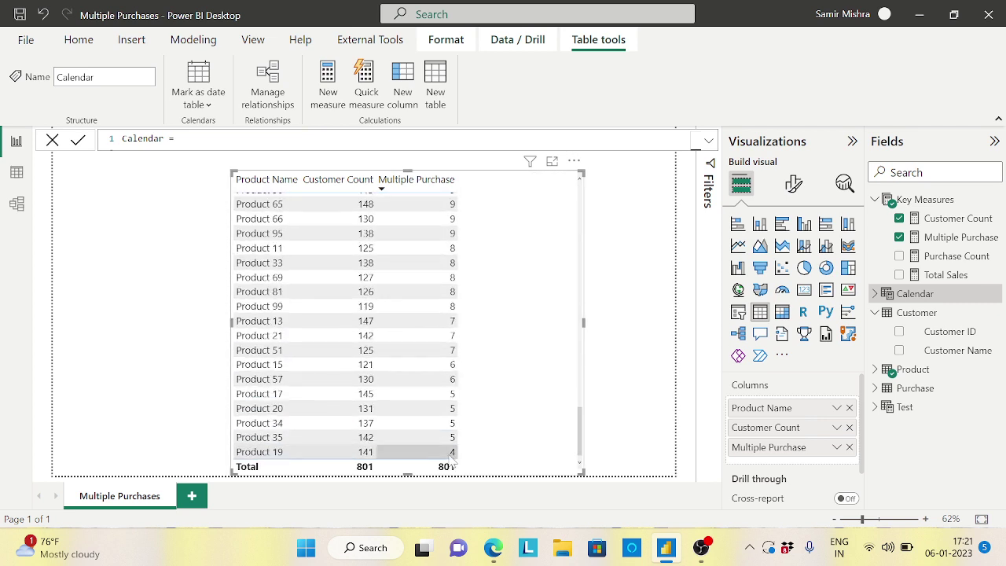
mouse_move(450, 463)
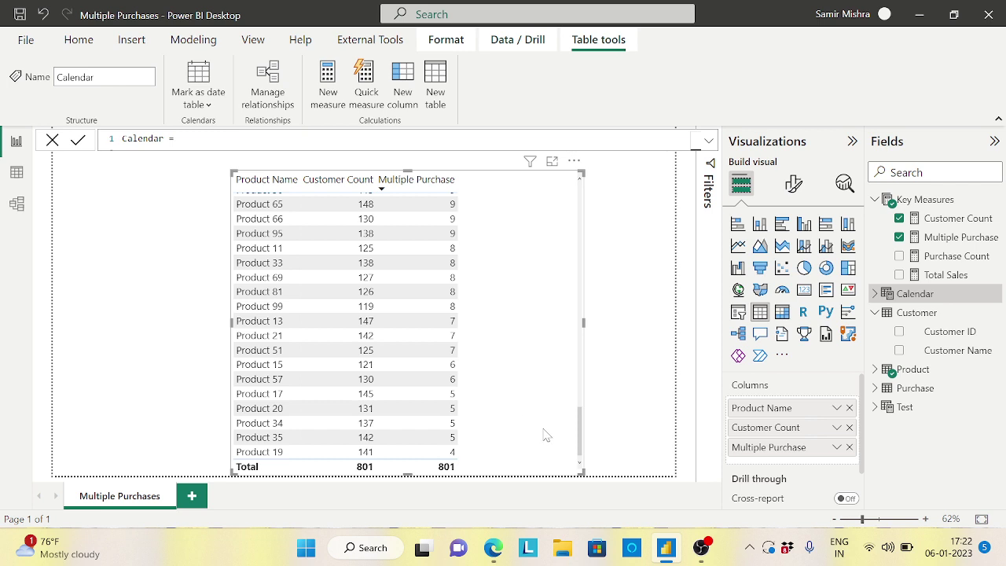
drag(579, 446, 579, 200)
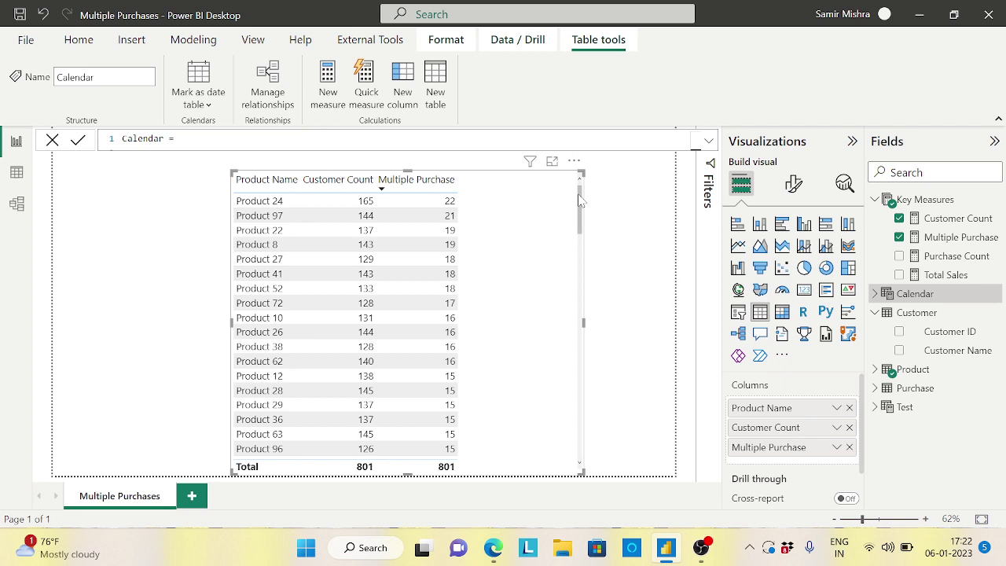
Display the Multiple Purchase measure's full DAX formula from the Fields pane.
click(712, 143)
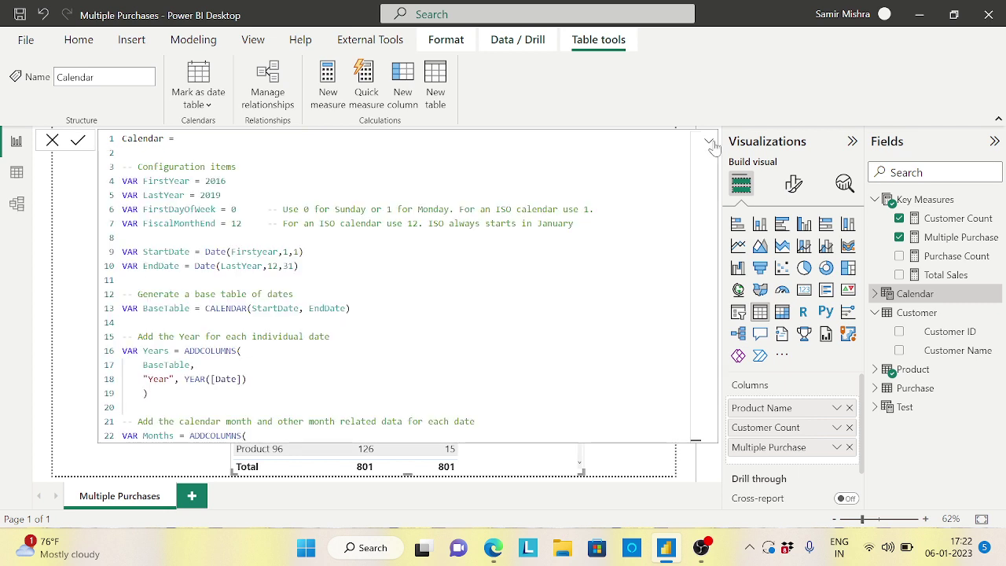
click(710, 142)
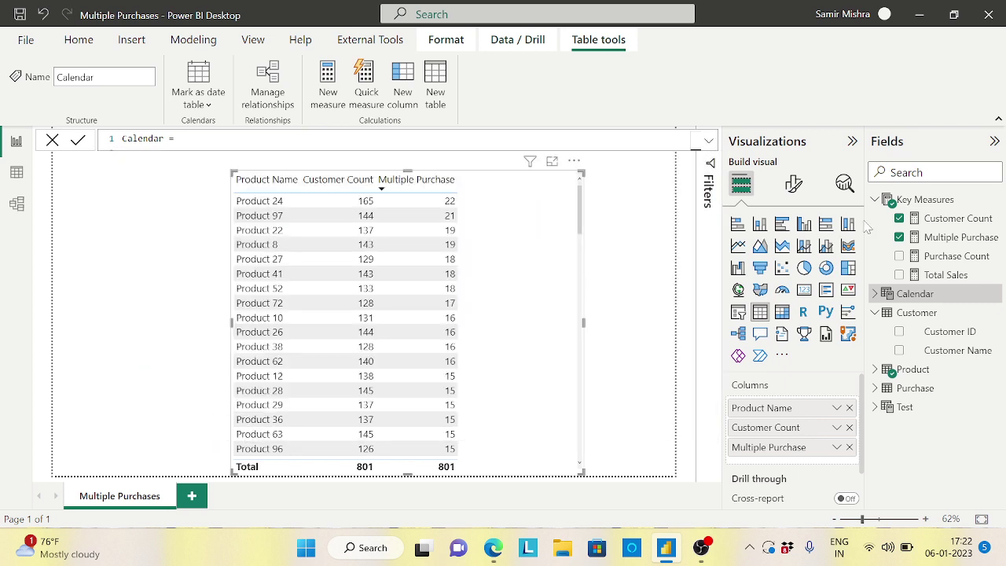
click(963, 237)
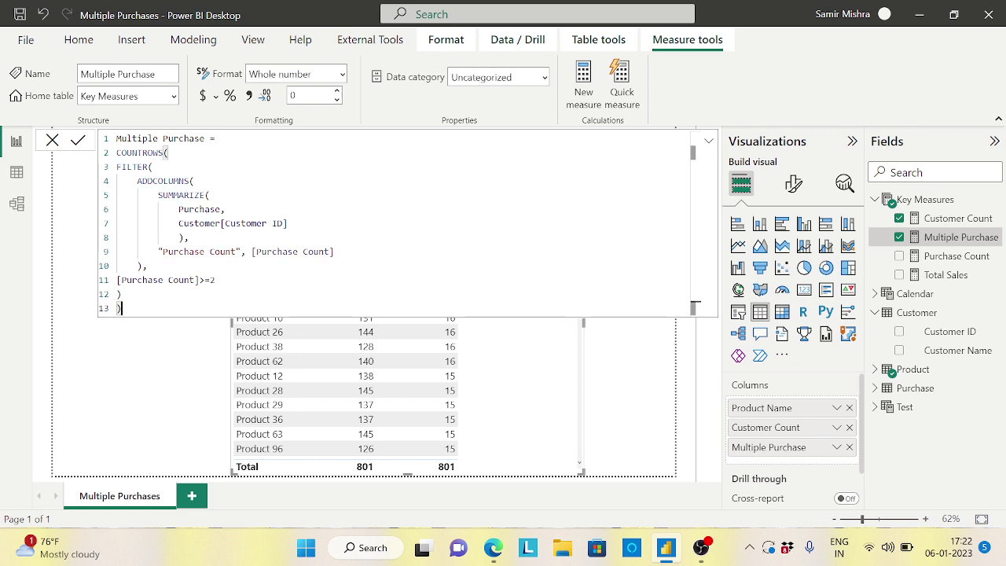